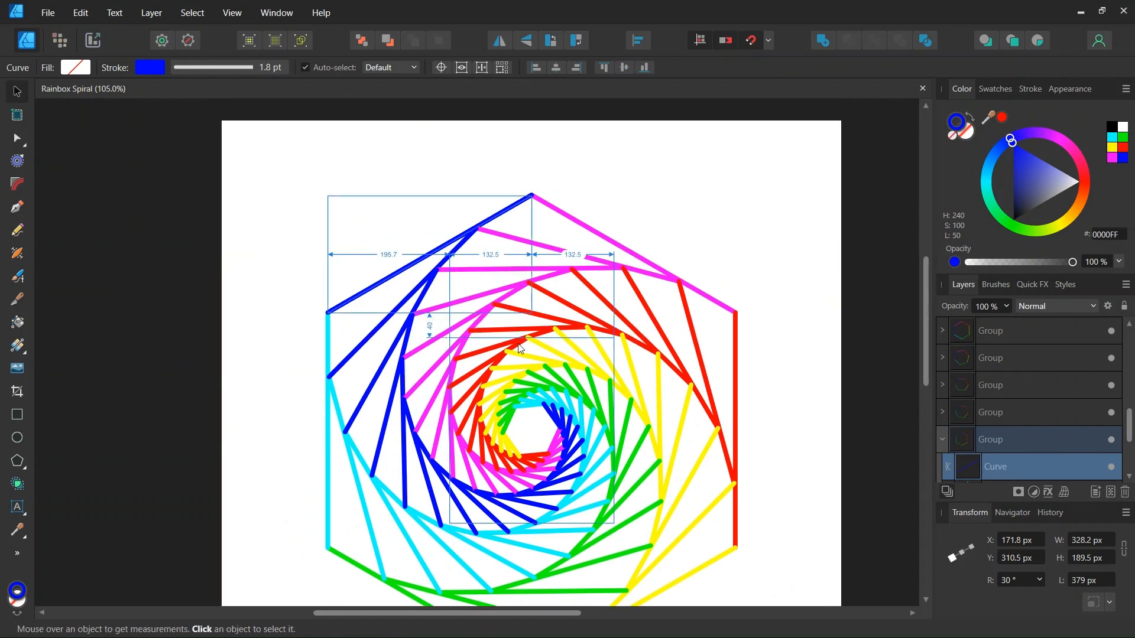
scroll(515, 337, "down", 1)
scroll(409, 308, "down", 1)
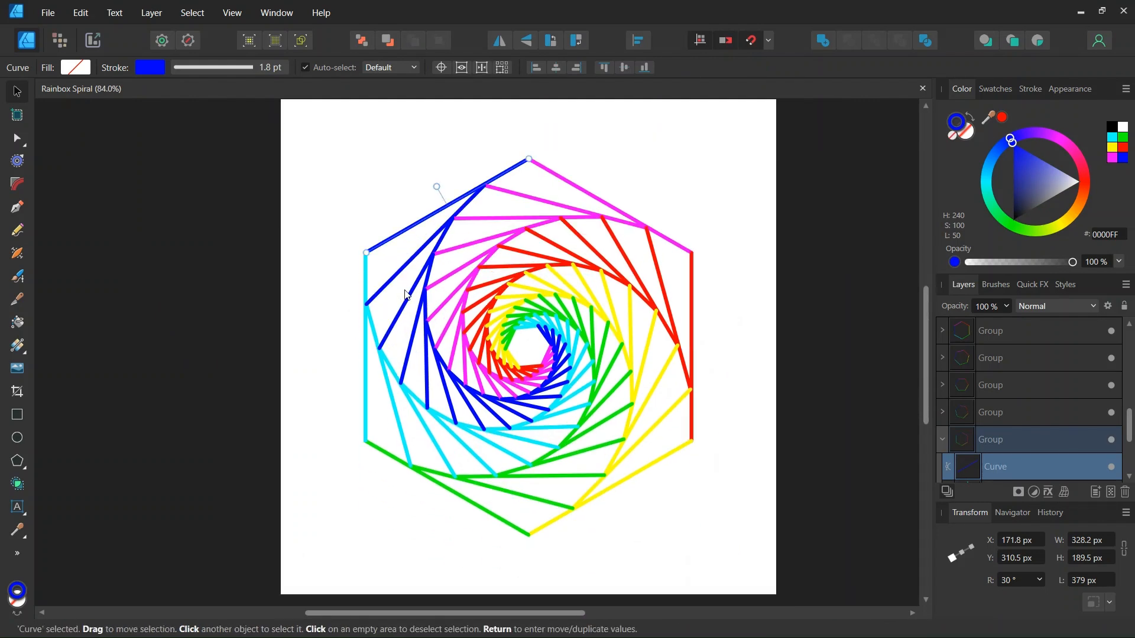
scroll(558, 367, "up", 2)
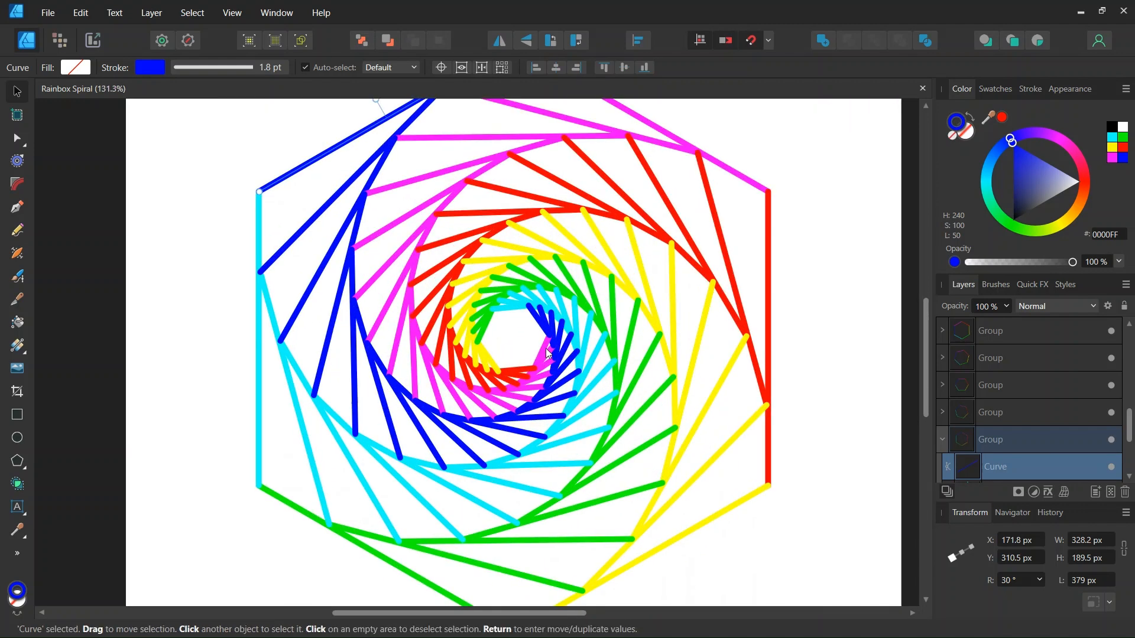
scroll(551, 350, "up", 2)
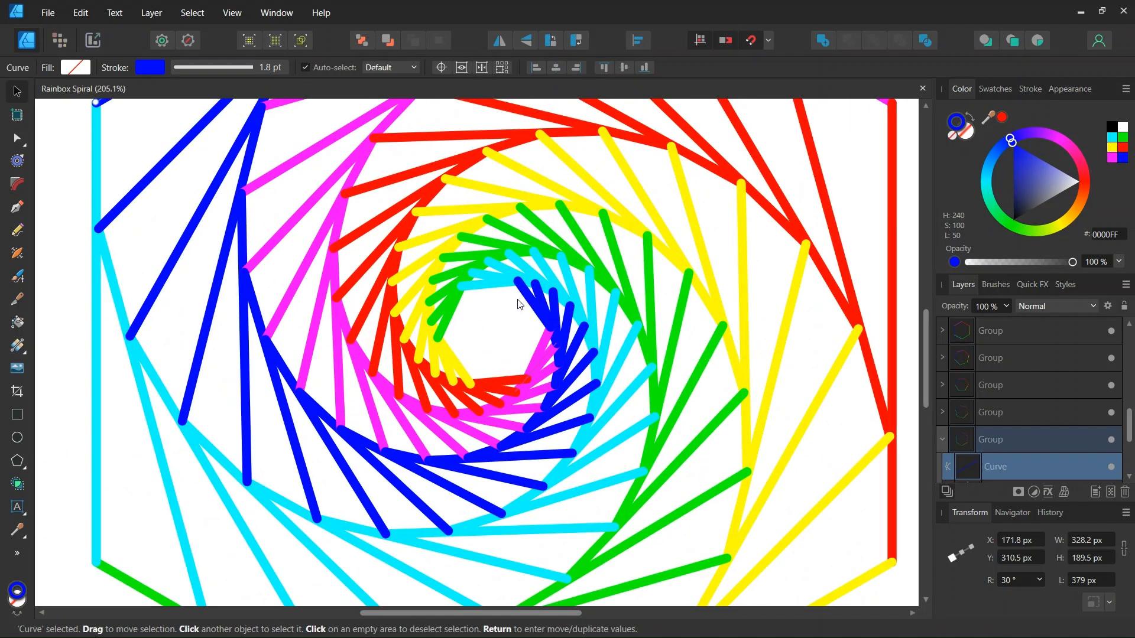
scroll(514, 329, "down", 5)
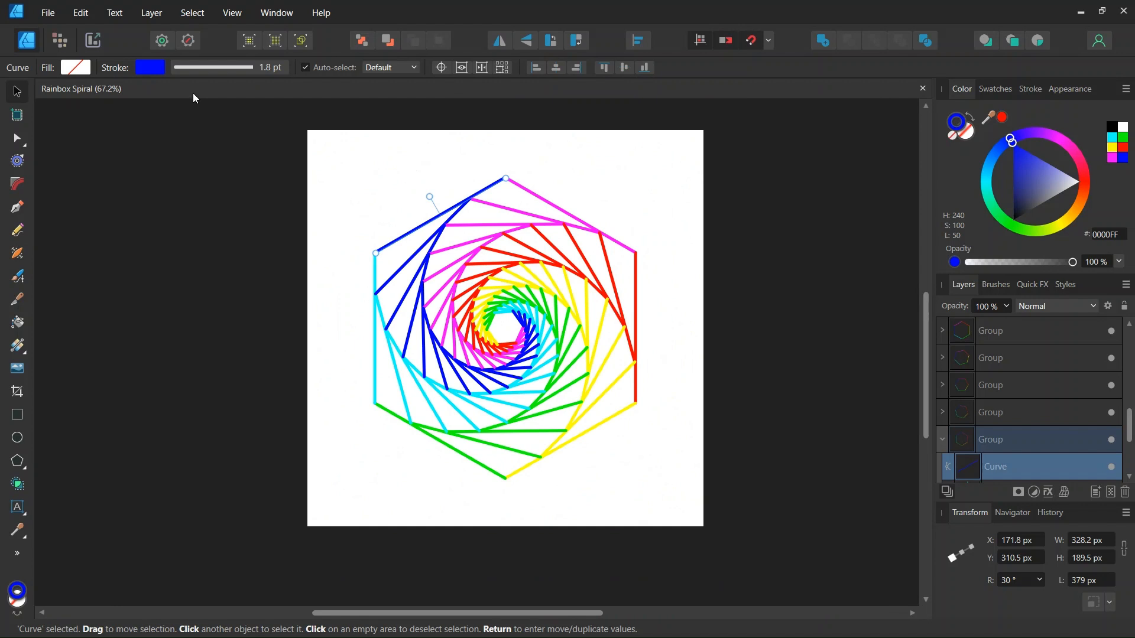
- Start a new document measured in pixels with a page width and height of 1000 px
left_click(52, 15)
left_click(73, 50)
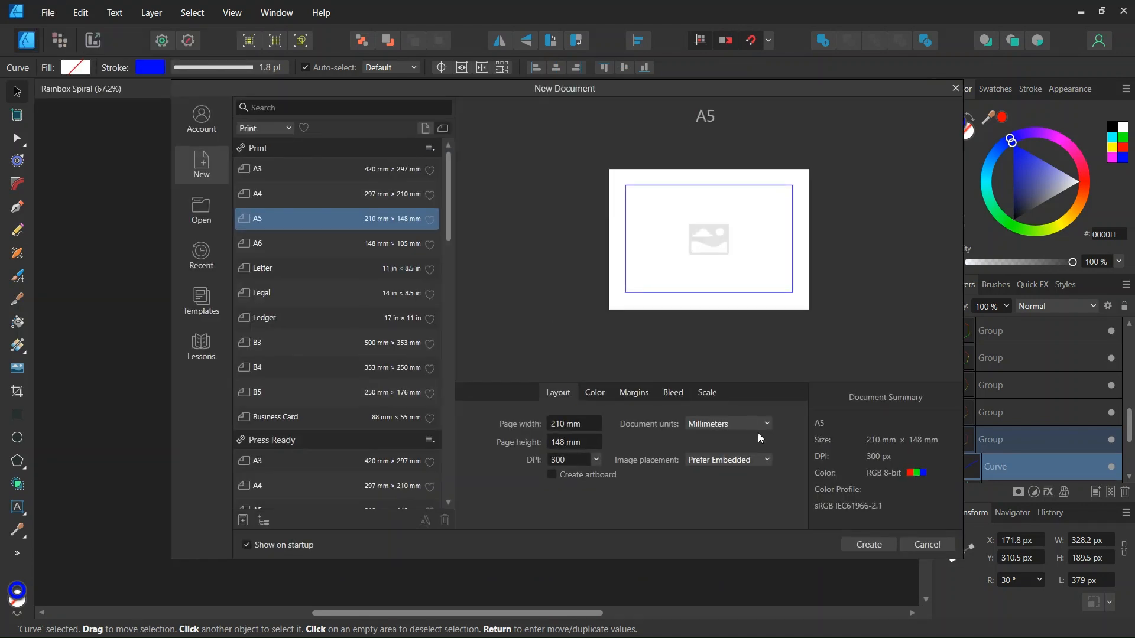
left_click(740, 427)
left_click(679, 441)
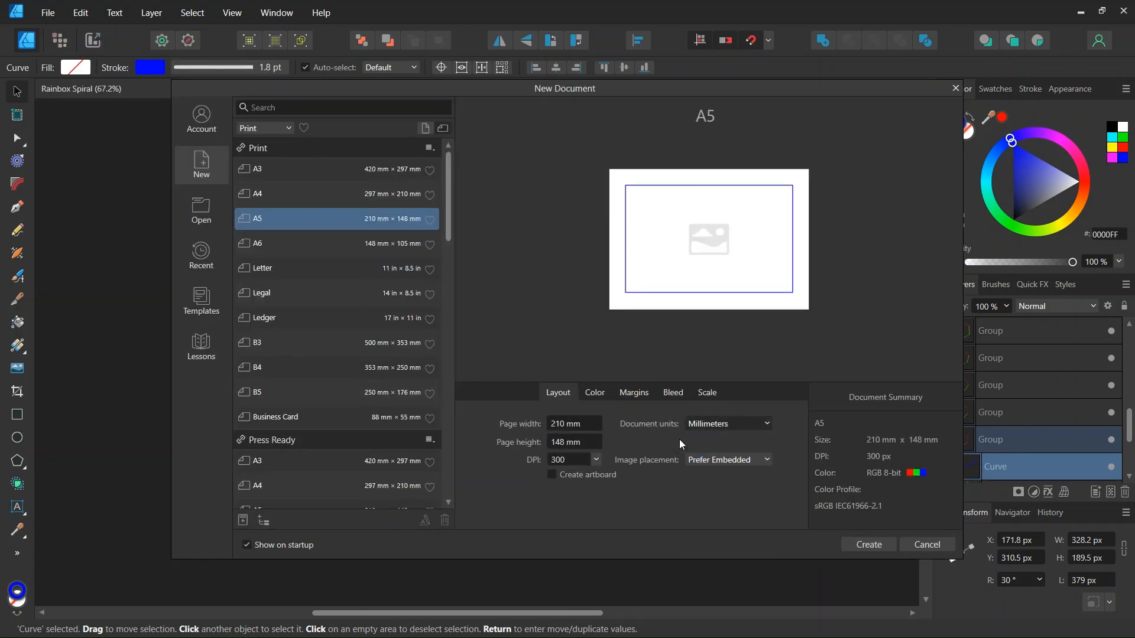
left_click(584, 430)
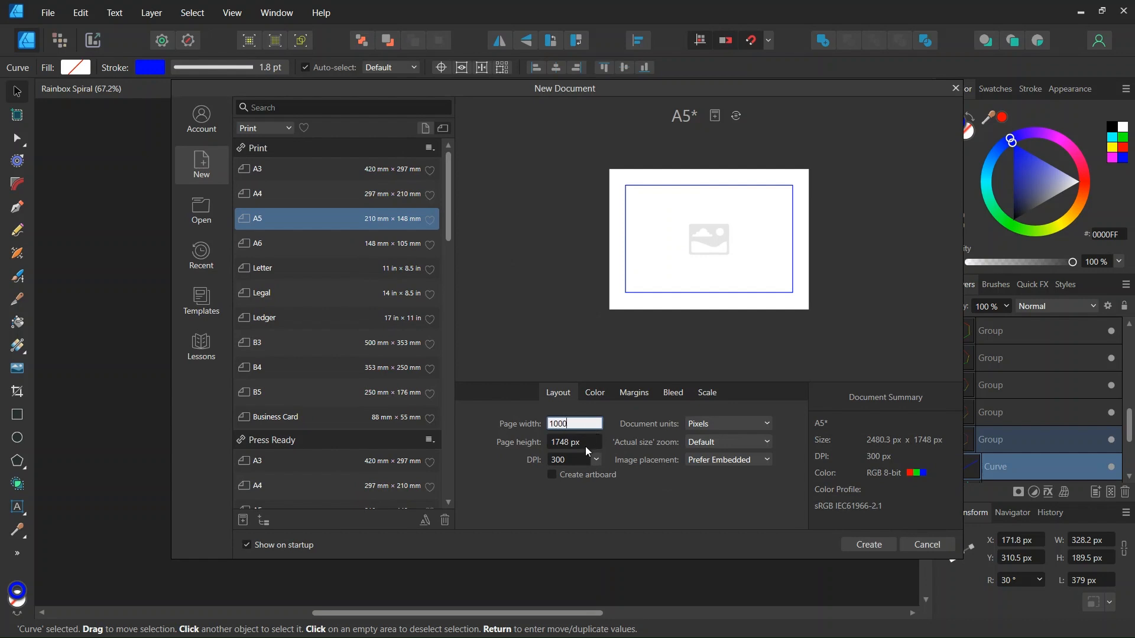
left_click(584, 444)
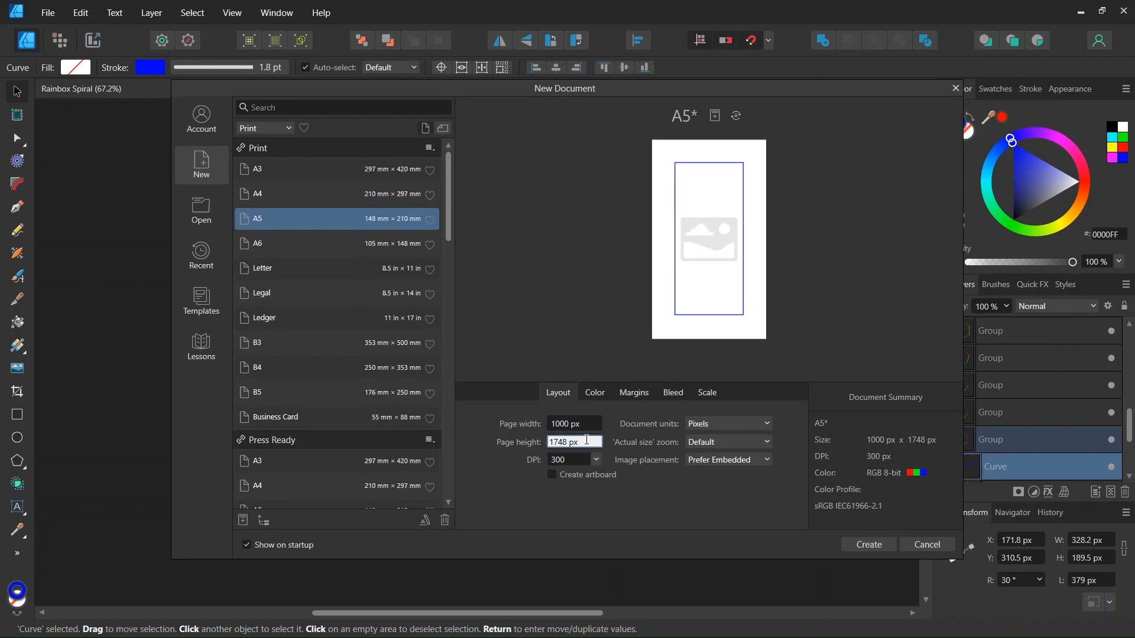
left_click_drag(586, 440, 540, 438)
type("1000")
- Turn off the page margins for the new document and create it
left_click(643, 395)
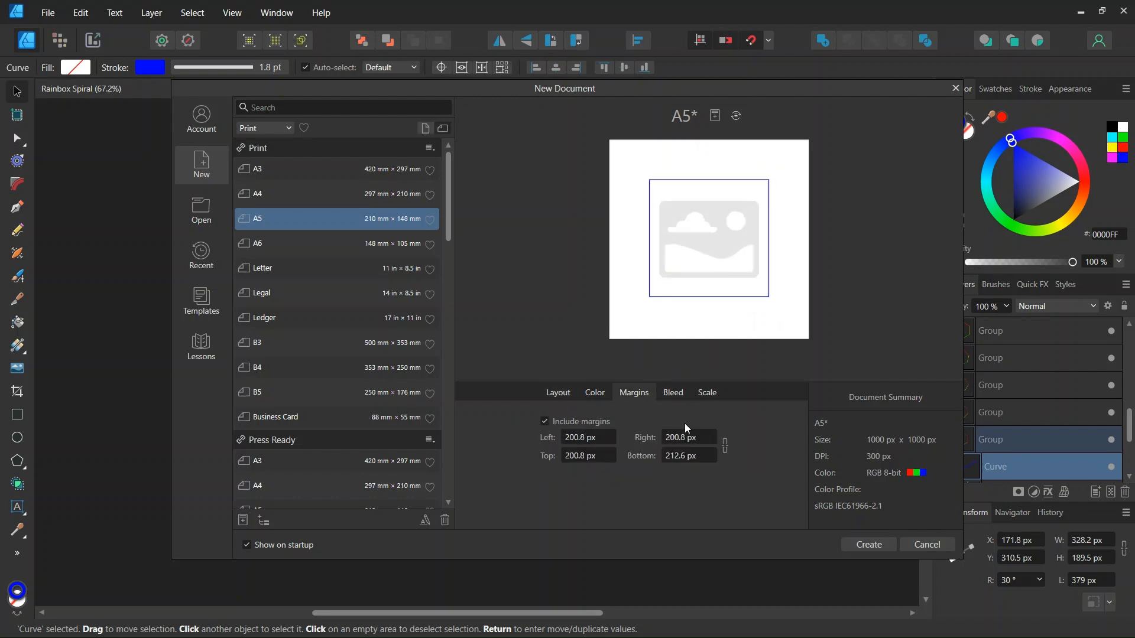
left_click(544, 422)
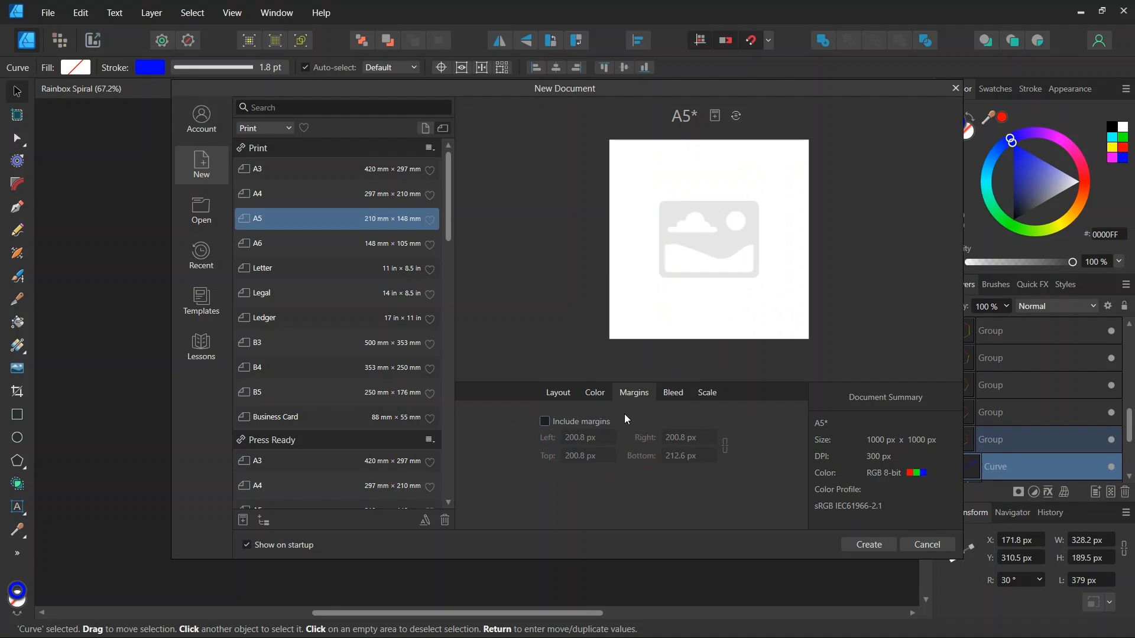
left_click(861, 542)
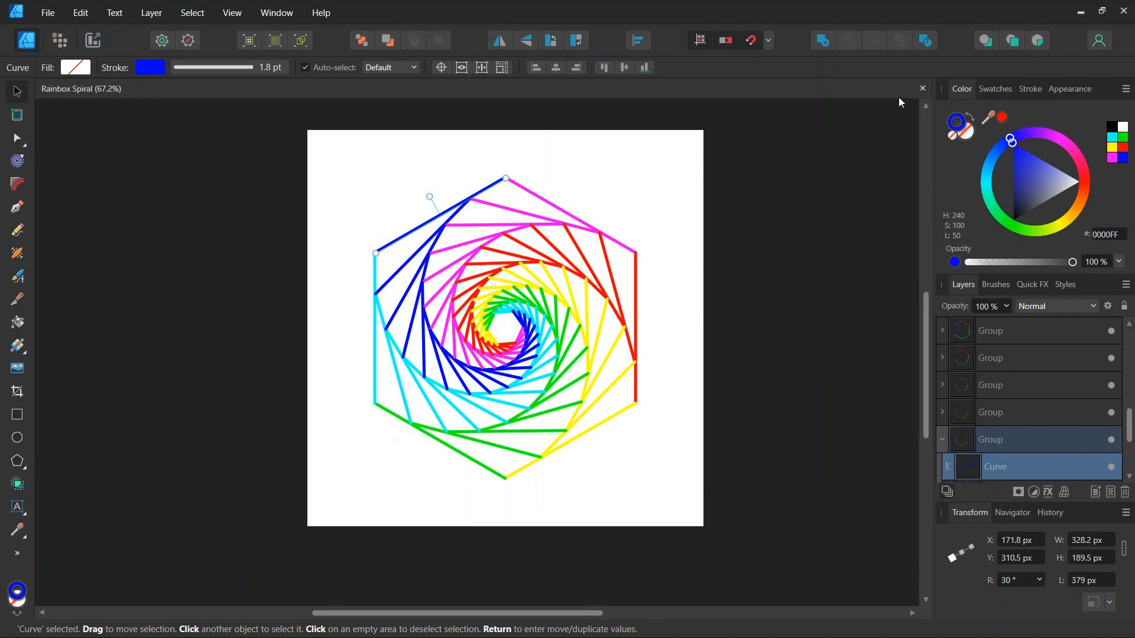
- Check which snapping options are enabled for the new document
left_click(769, 42)
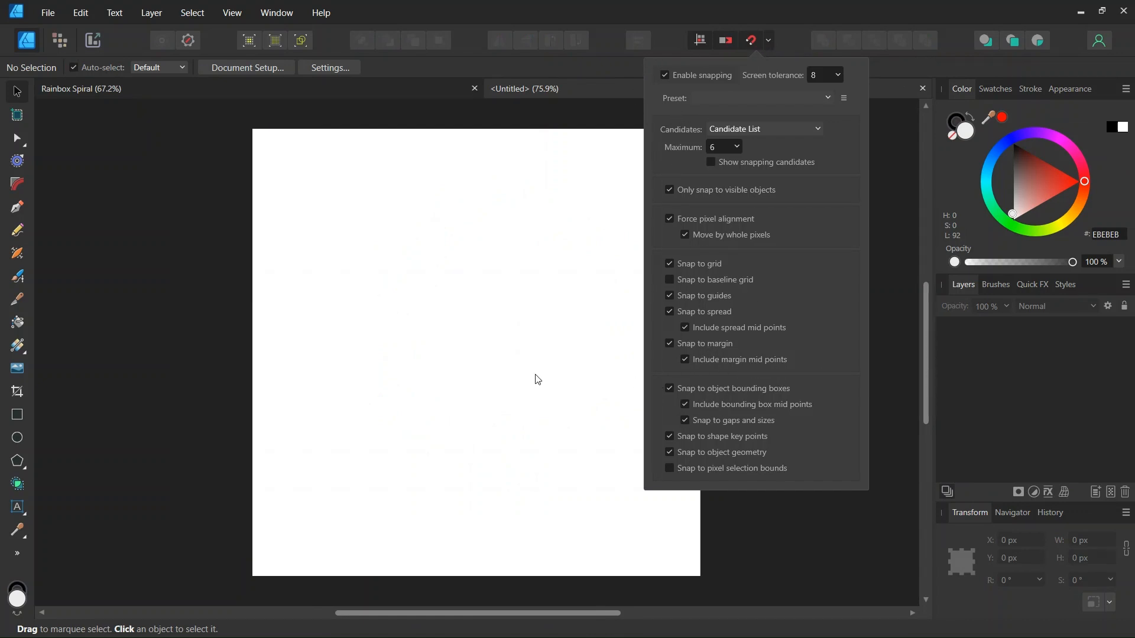
left_click(520, 372)
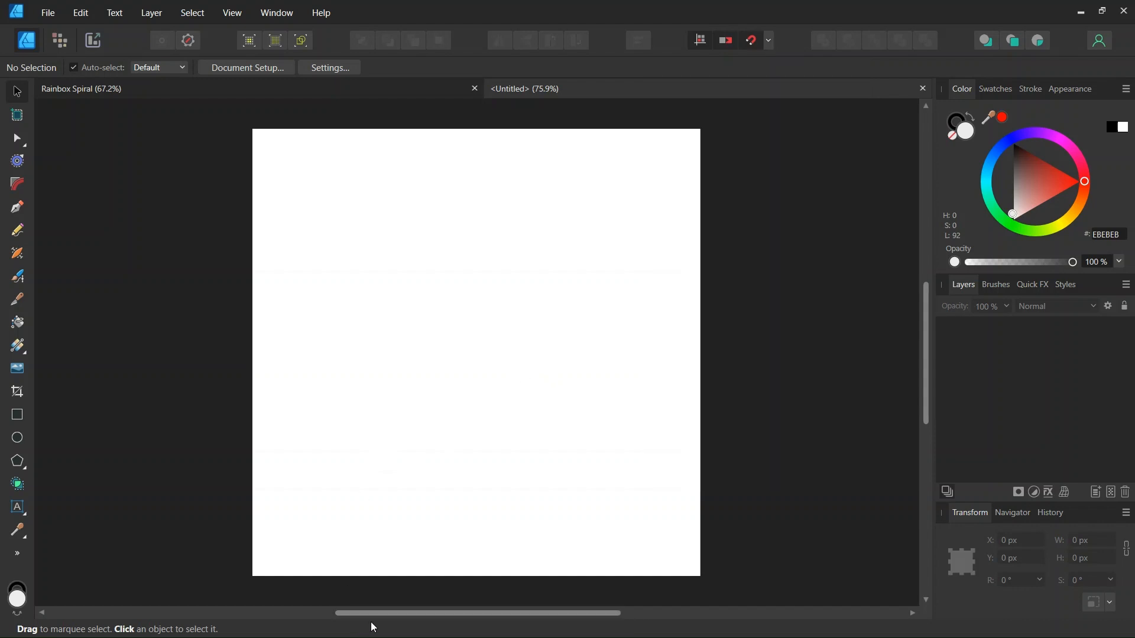
left_click_drag(372, 614, 360, 613)
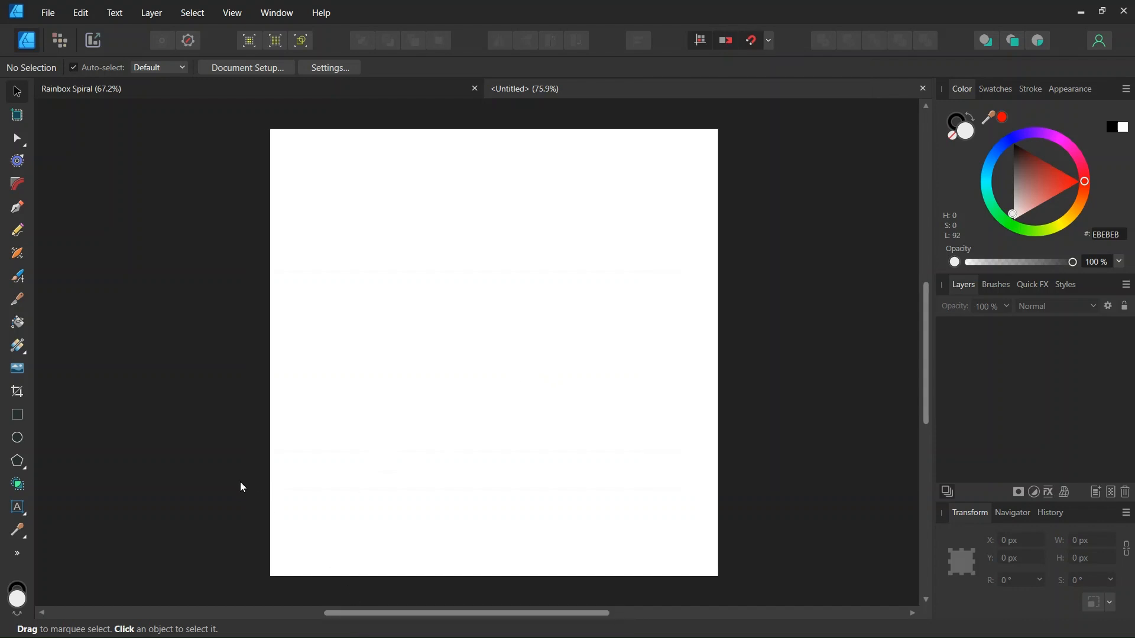
- Set up the Polygon tool with 6 sides and no fill
left_click(19, 468)
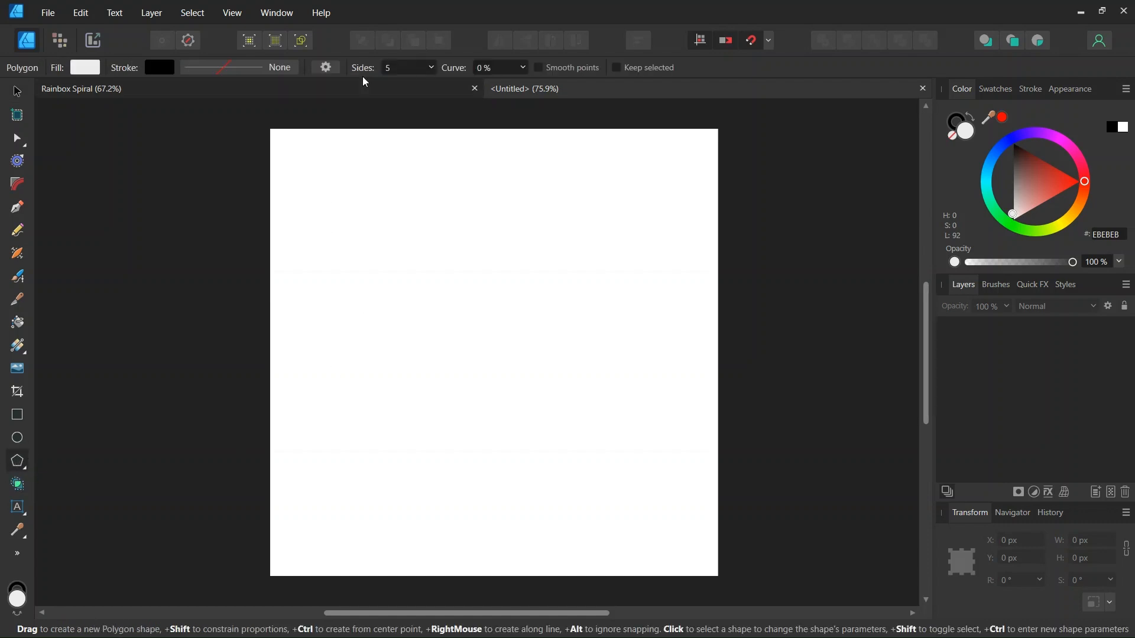
left_click(412, 68)
type("6")
key("Return")
left_click(90, 69)
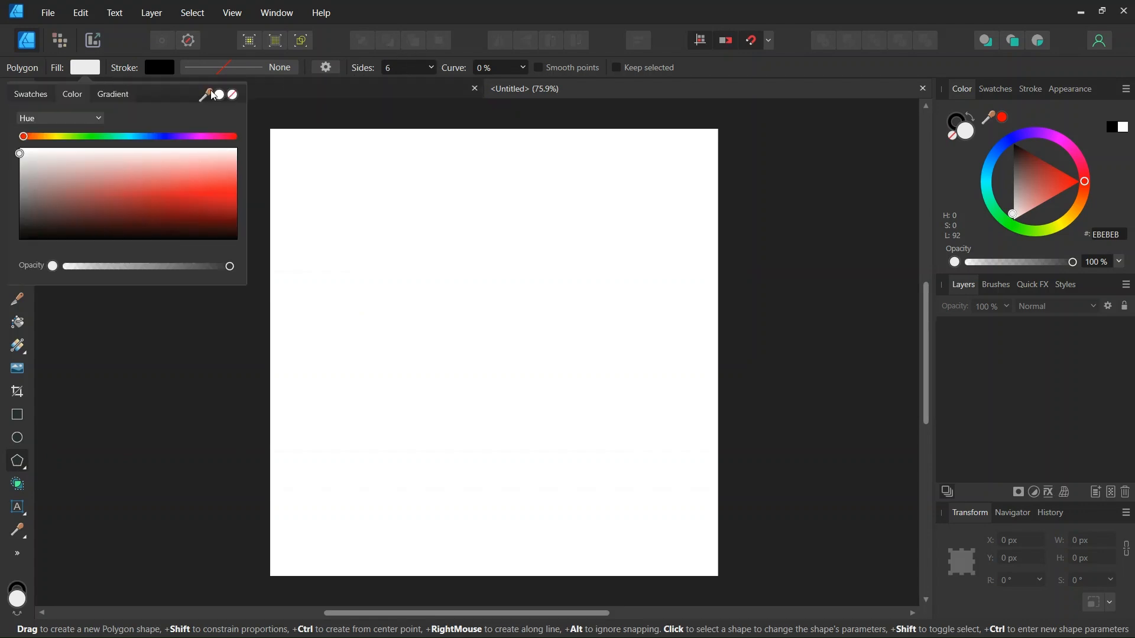
left_click(234, 95)
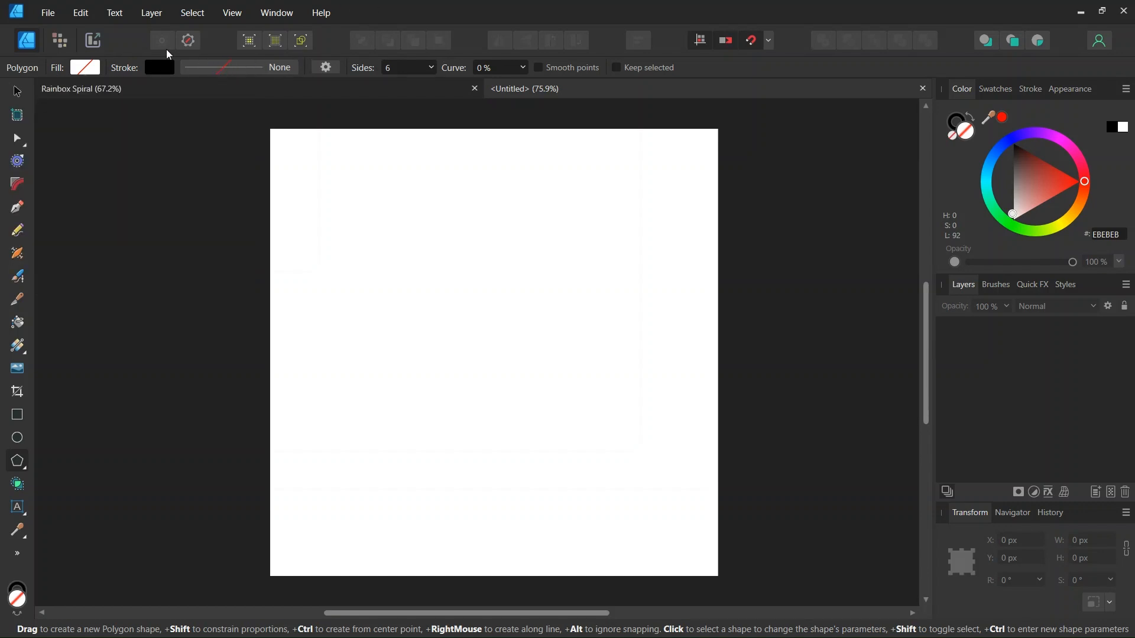
- Set the stroke width to 1.5 pt and draw an upright hexagon about 722 px high from the centre of the page
left_click(248, 69)
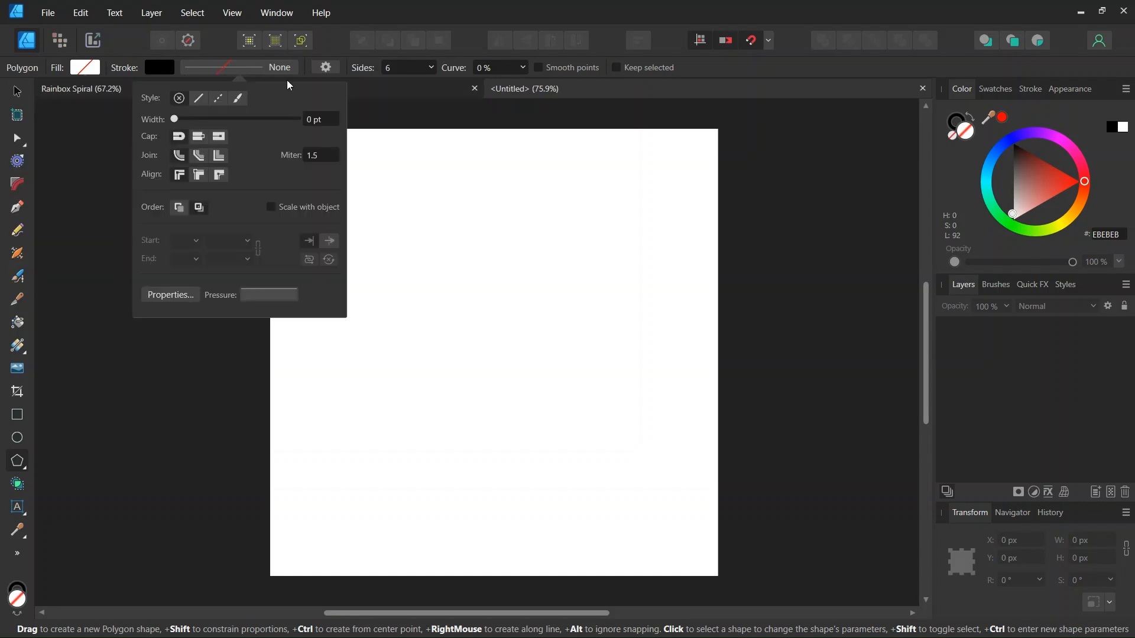
left_click(318, 117)
type("1.5")
key("Return")
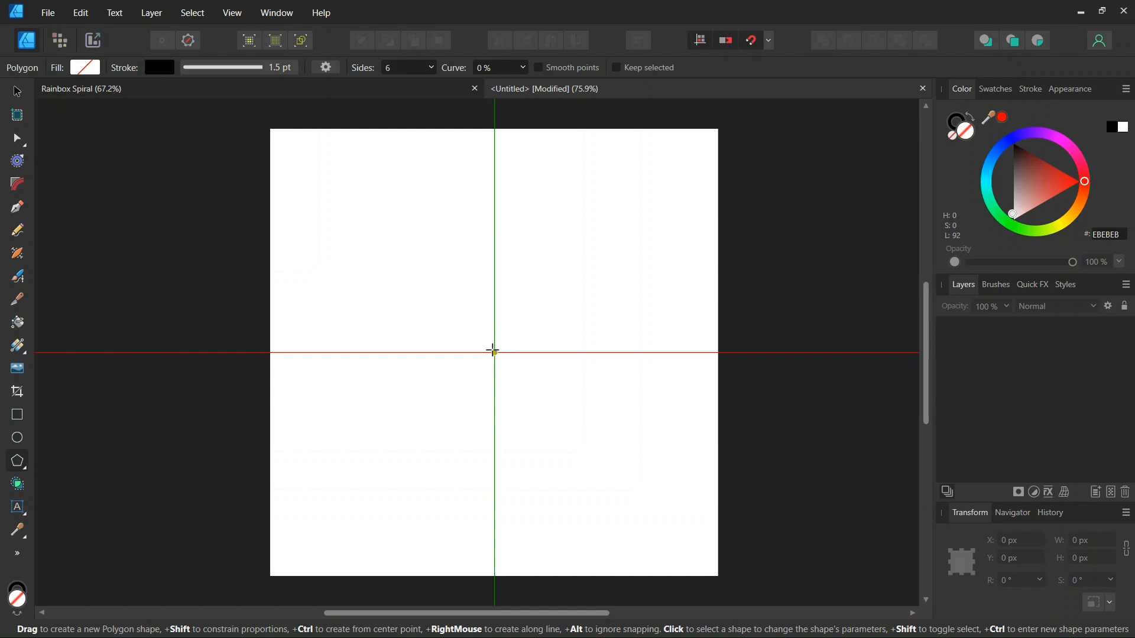
left_click_drag(492, 351, 342, 525)
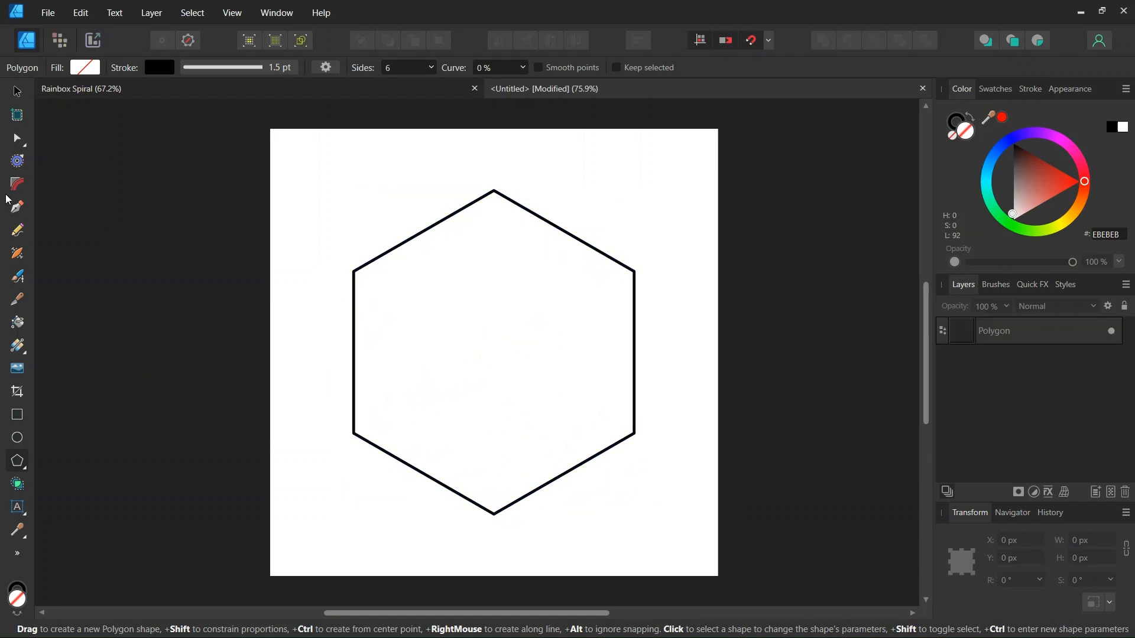
- Select the hexagon and convert it to curves
left_click(12, 96)
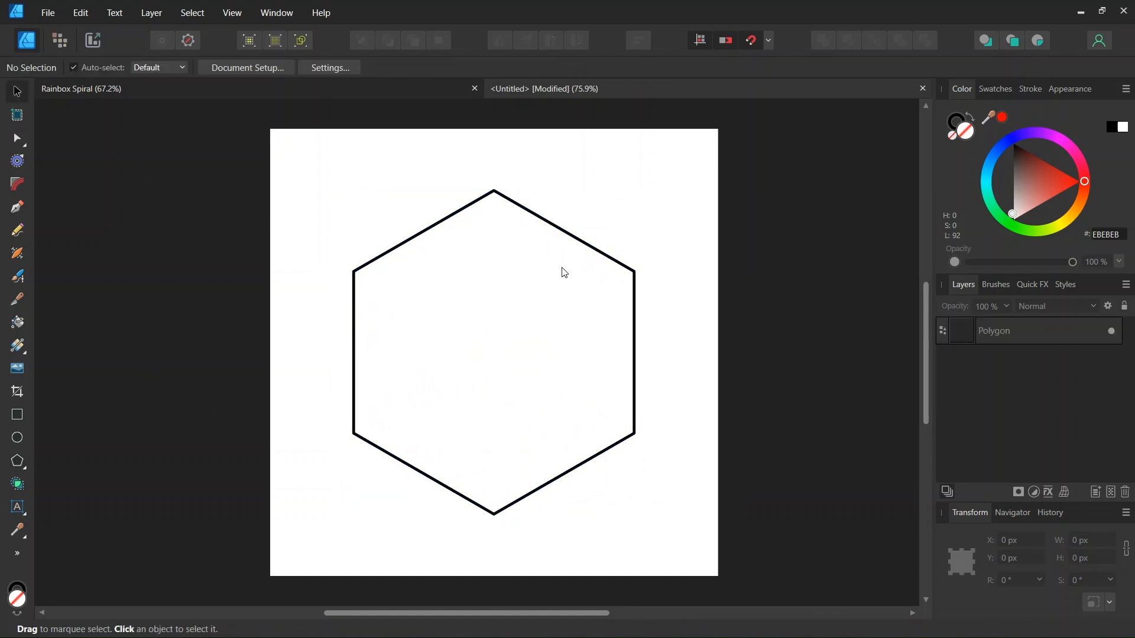
left_click(555, 235)
scroll(461, 300, "up", 1)
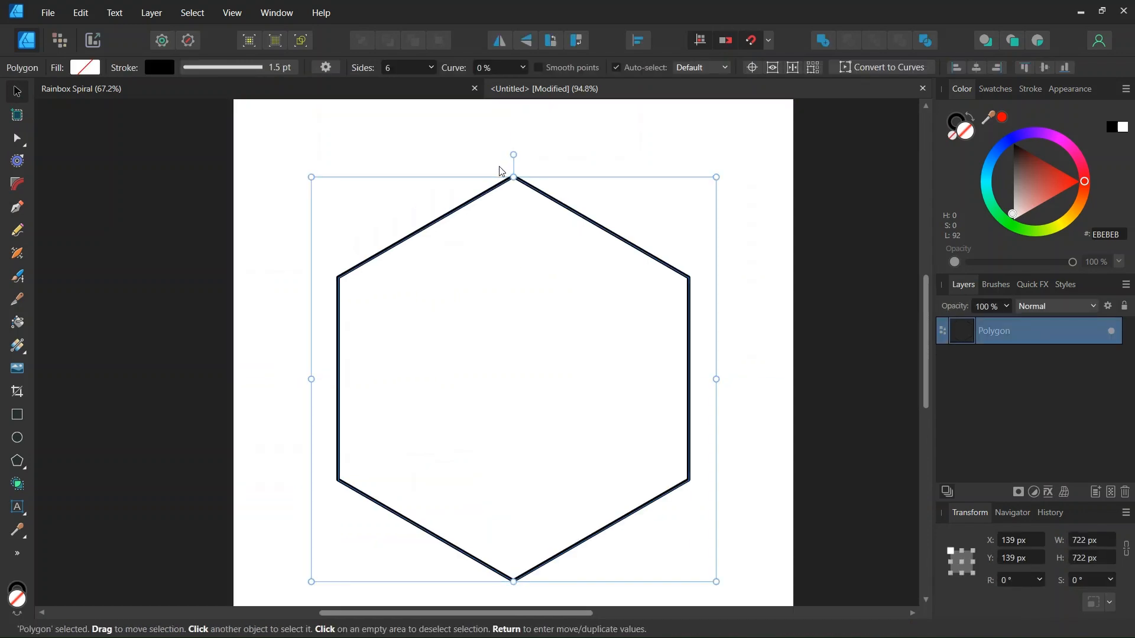
key("alt")
scroll(495, 172, "up", 1)
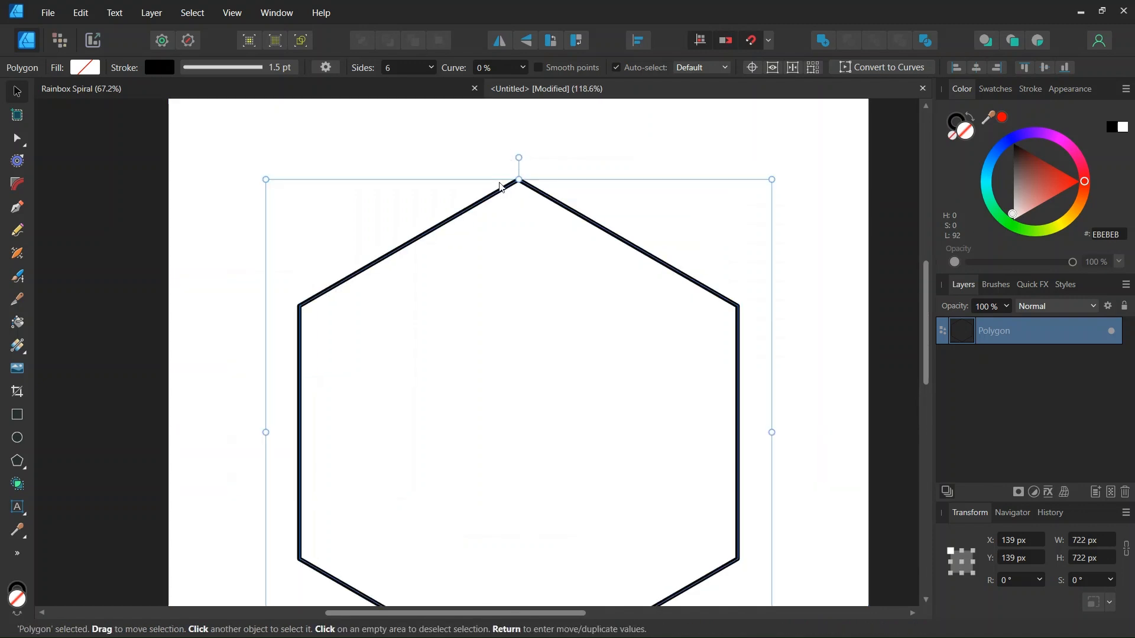
scroll(535, 176, "down", 3)
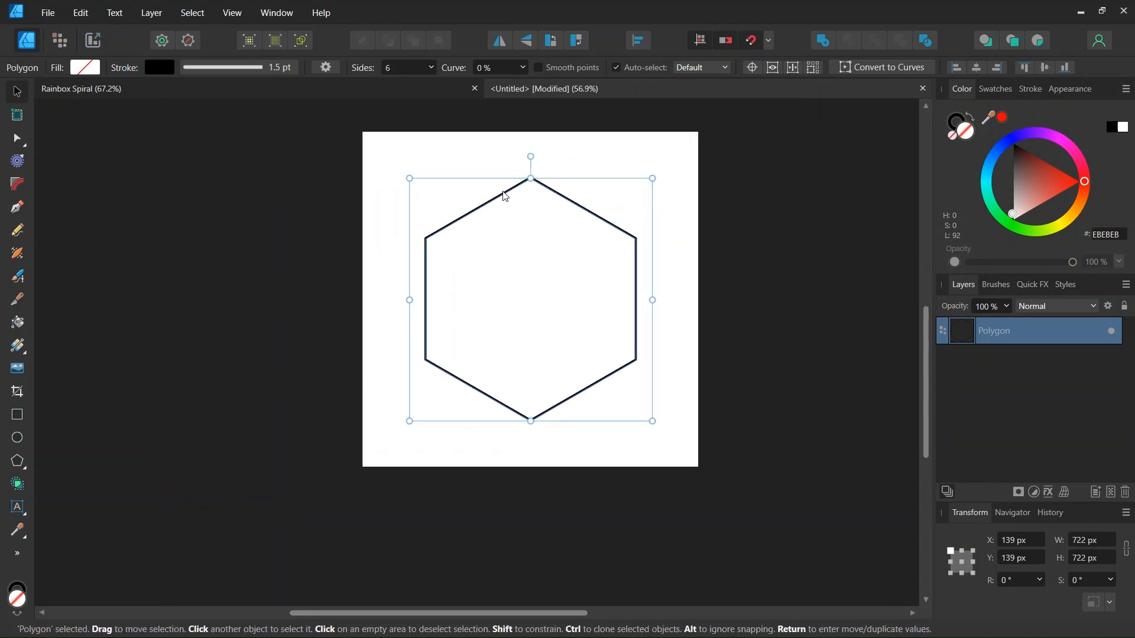
scroll(502, 195, "up", 2)
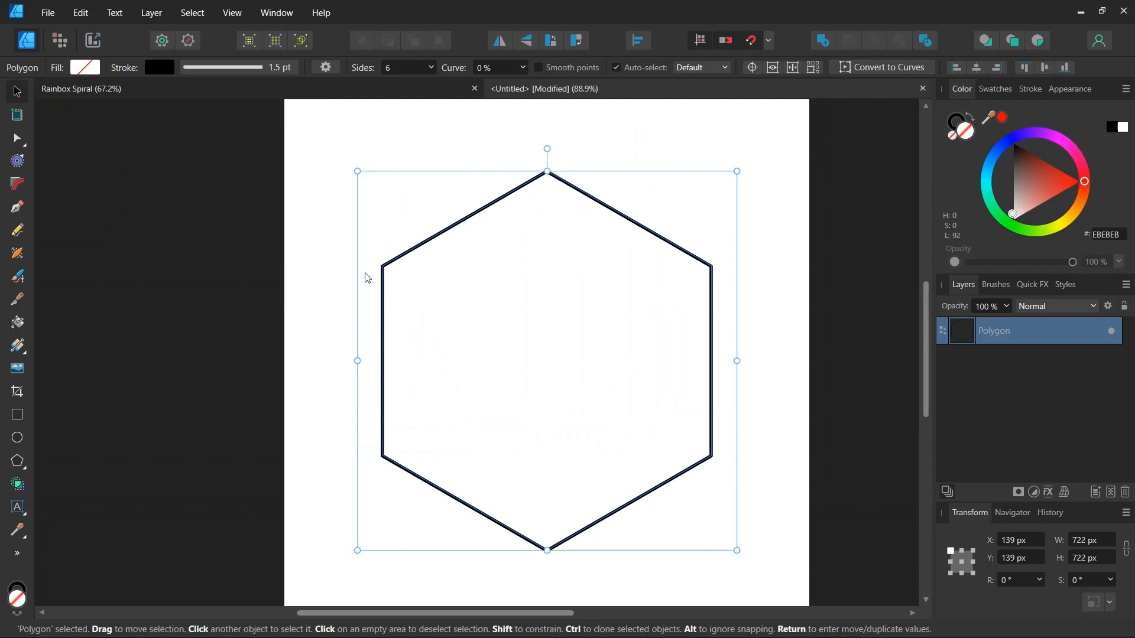
scroll(518, 291, "down", 2)
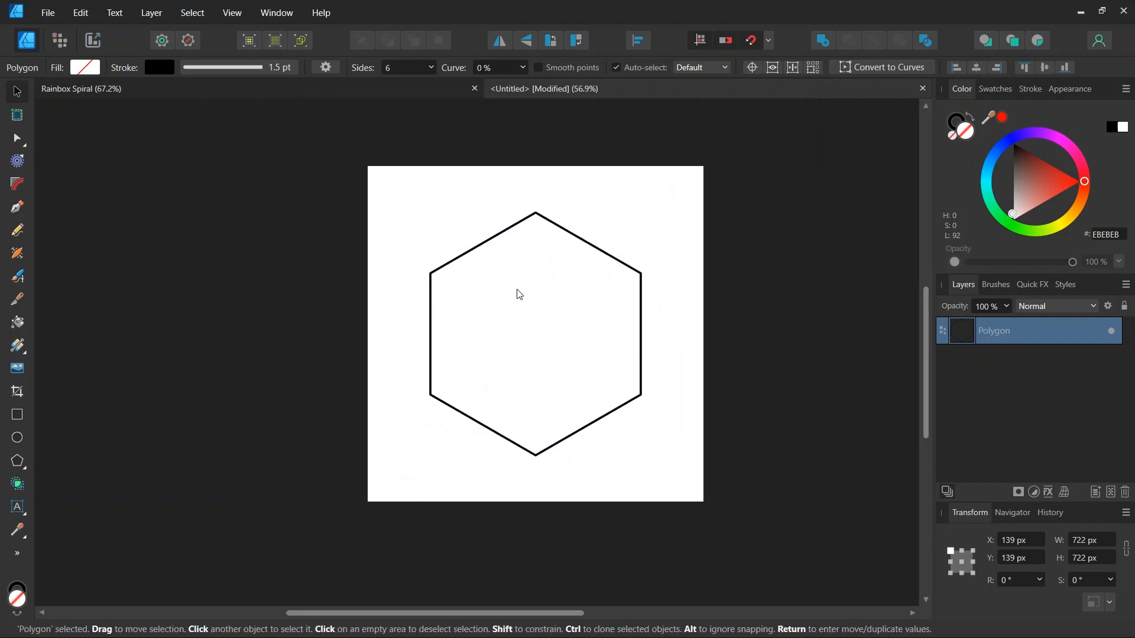
left_click(151, 12)
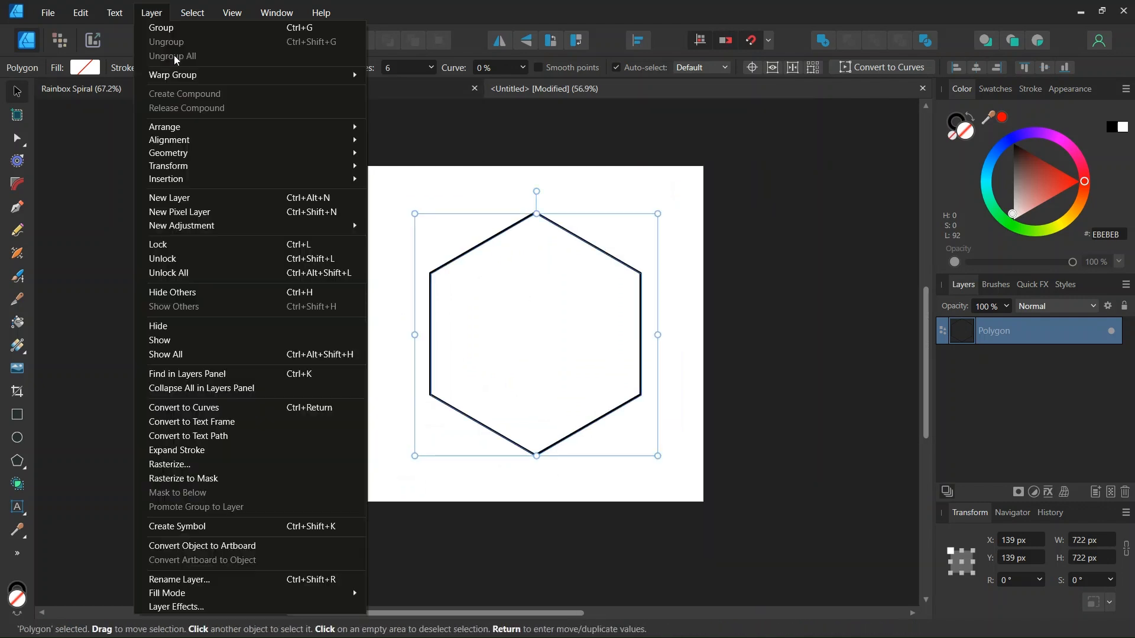
left_click(214, 407)
- Select all six nodes of the hexagon and break the curve into separate line segments
scroll(639, 334, "up", 1)
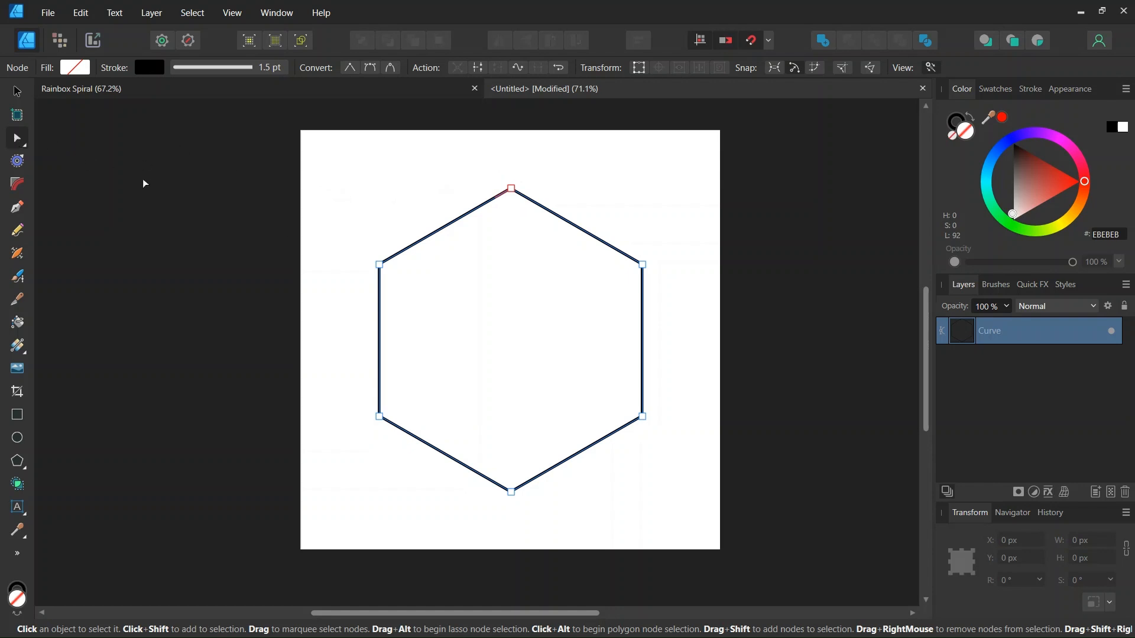
left_click_drag(757, 119, 313, 529)
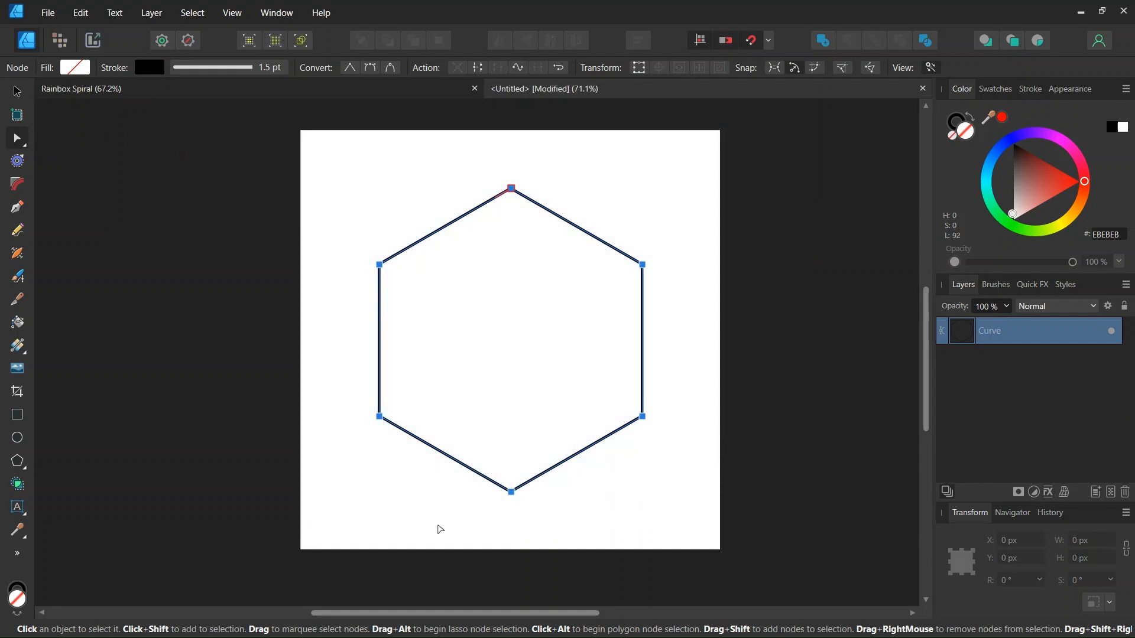
left_click(478, 68)
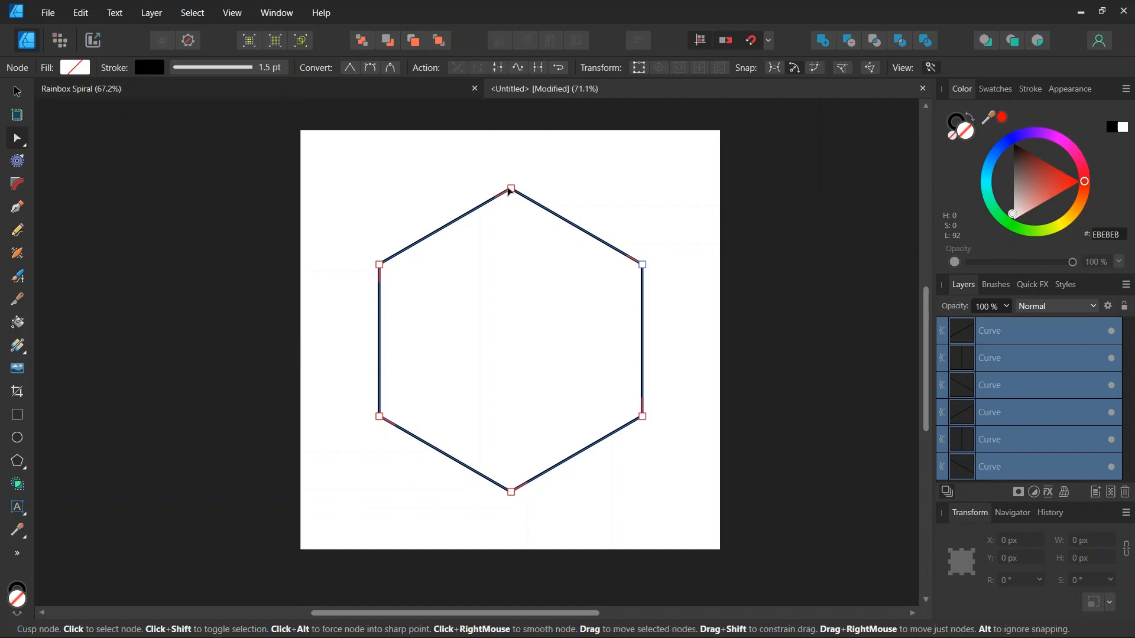
scroll(512, 175, "up", 1)
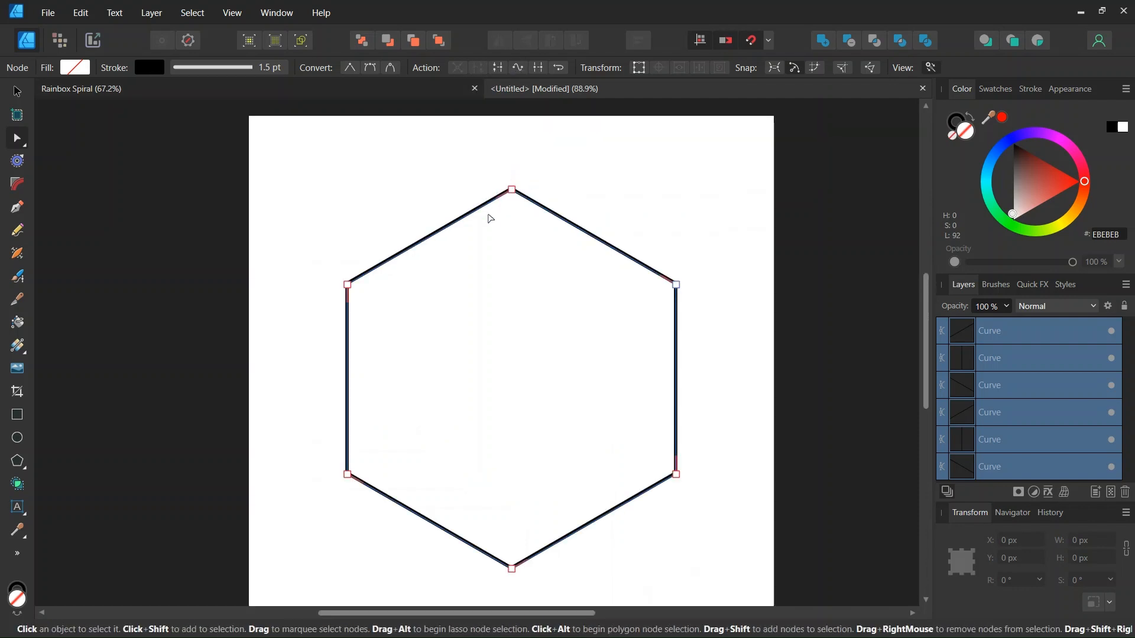
scroll(529, 250, "down", 2)
- Select only the hexagon's upper-left edge segment with the Move tool
key("v")
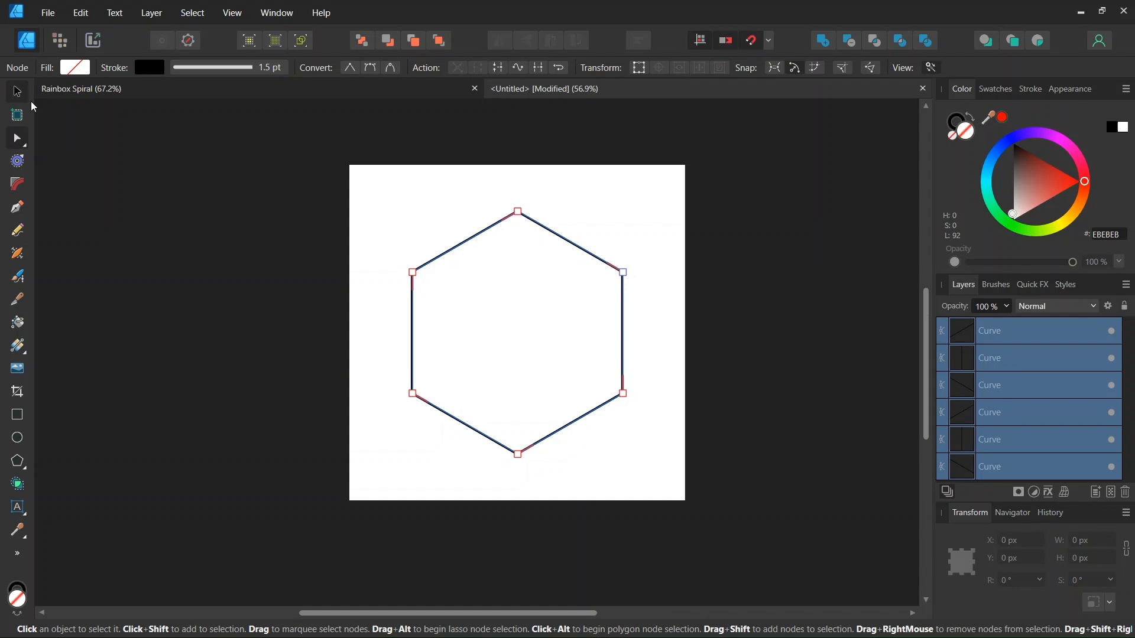
scroll(526, 306, "up", 2)
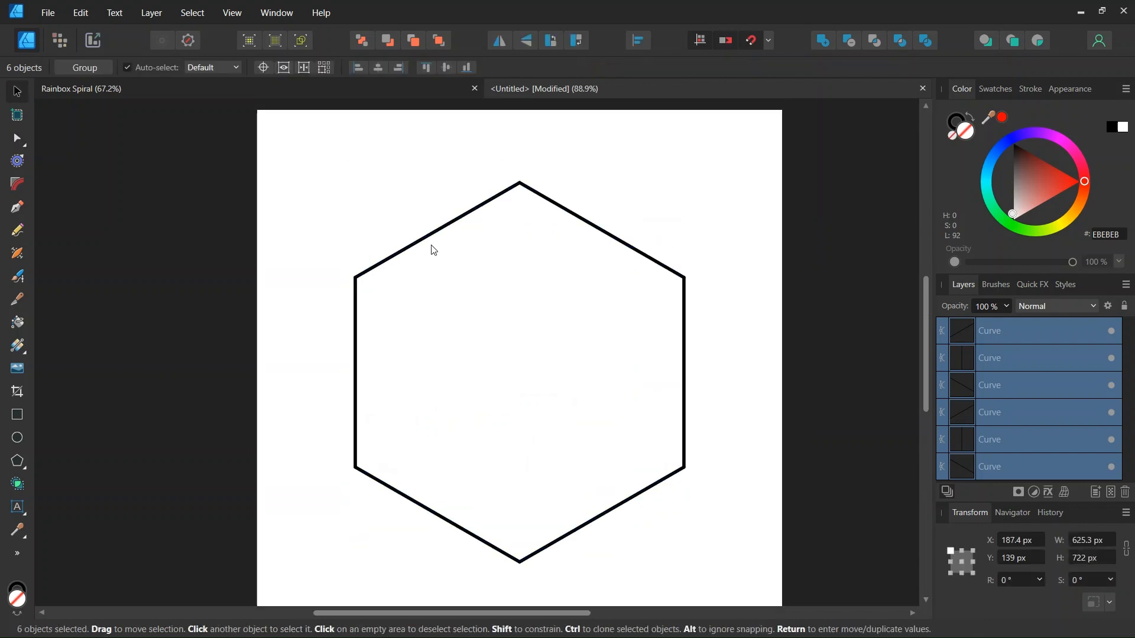
left_click(498, 193)
scroll(530, 168, "up", 1)
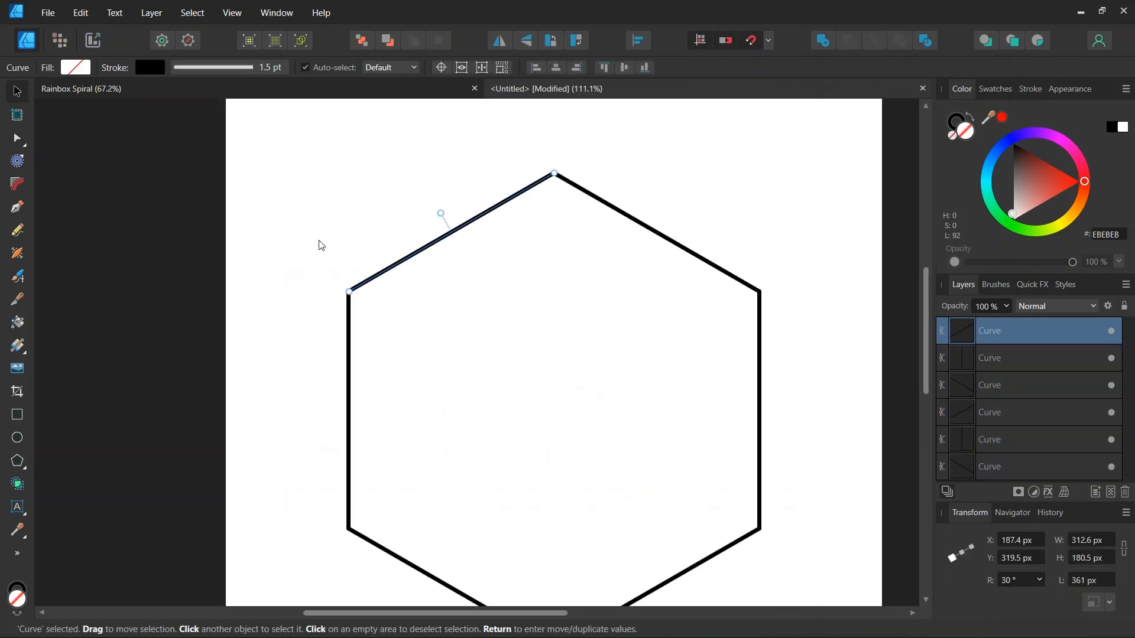
scroll(541, 280, "down", 1)
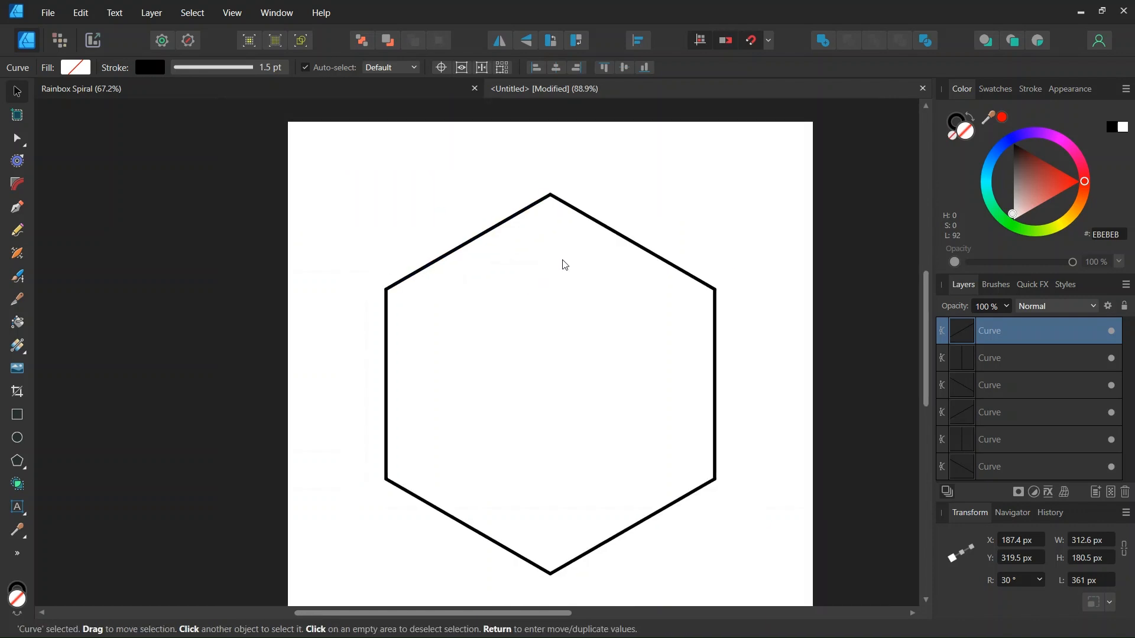
- Select the hexagon's upper-right, right and lower-right edges one after another to check that each is a separate segment
left_click(592, 223)
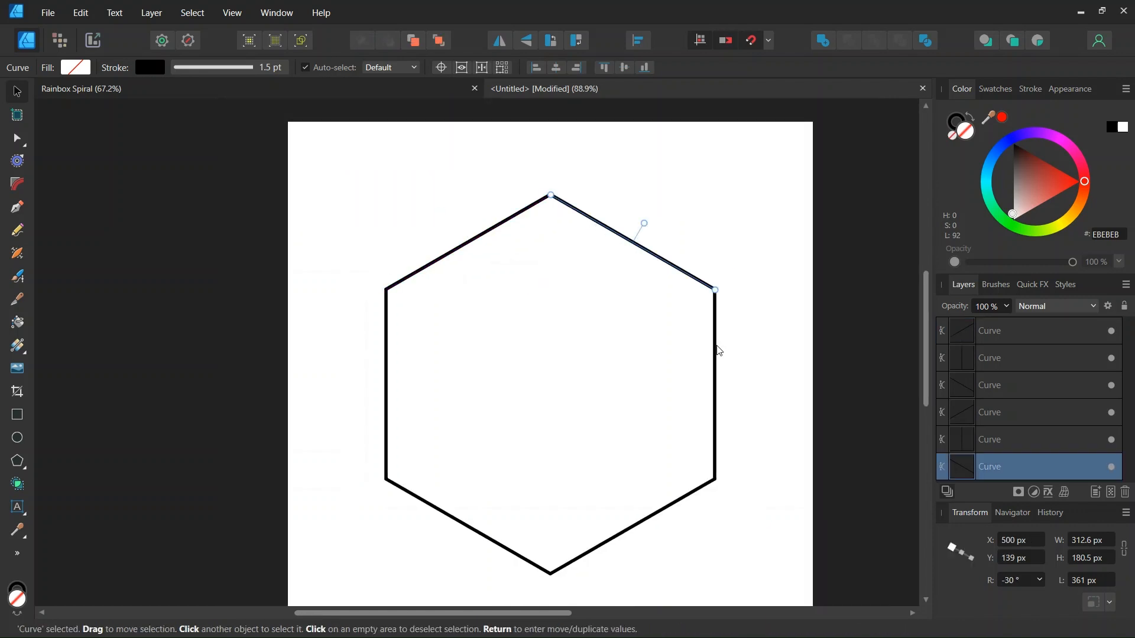
left_click(715, 364)
left_click(648, 519)
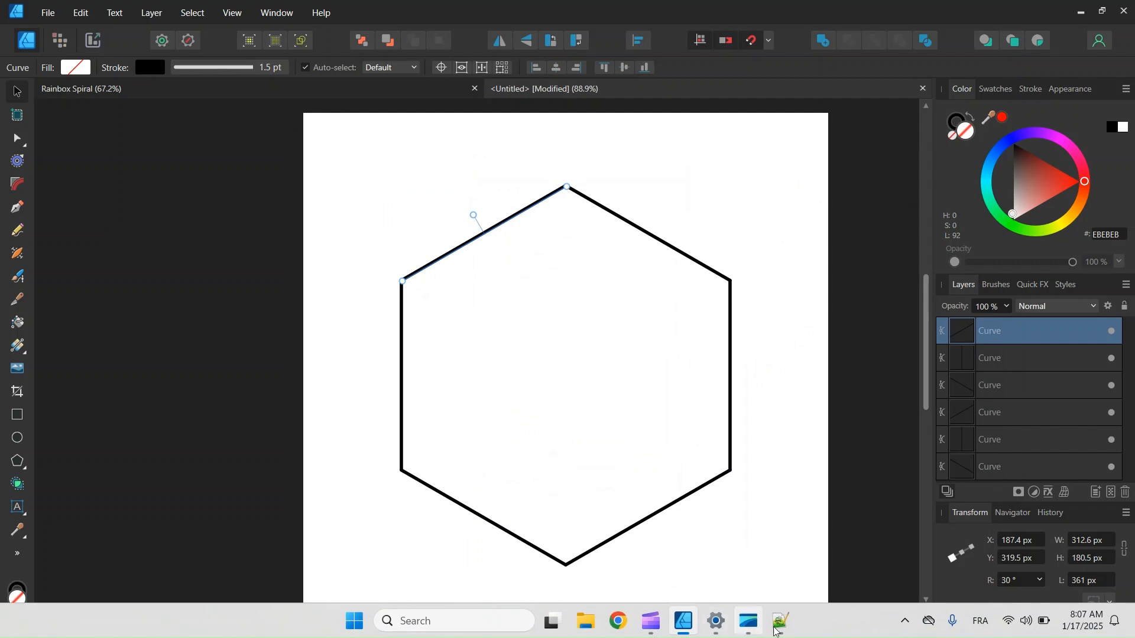
- Switch to the colour code list in Notepad++ and copy the blue hex code 0000FF
left_click(775, 625)
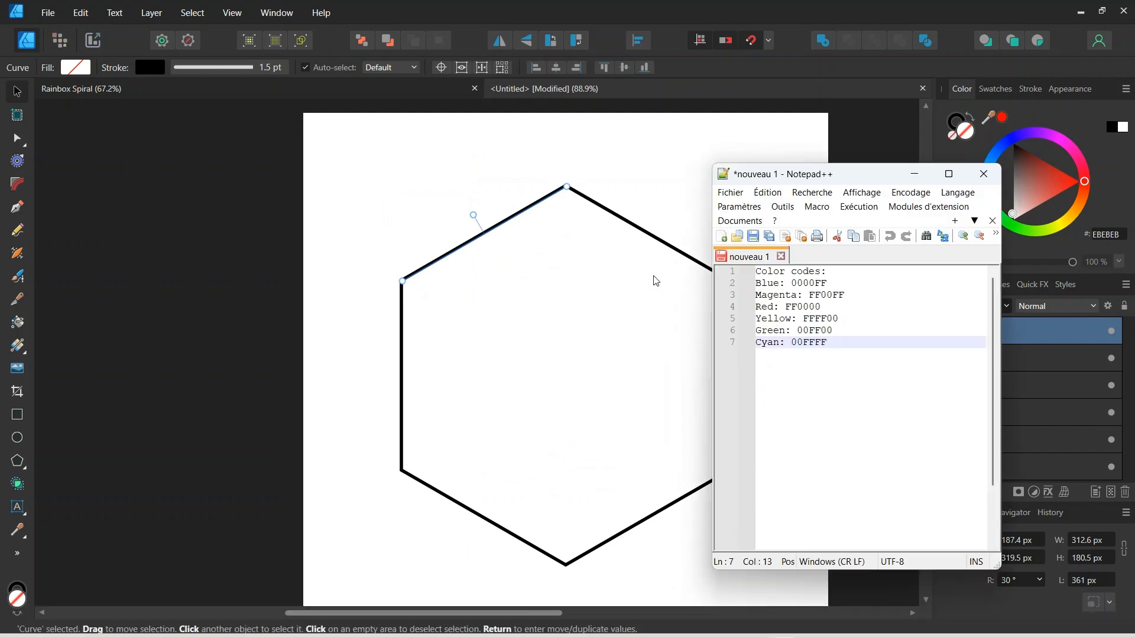
scroll(573, 242, "up", 2)
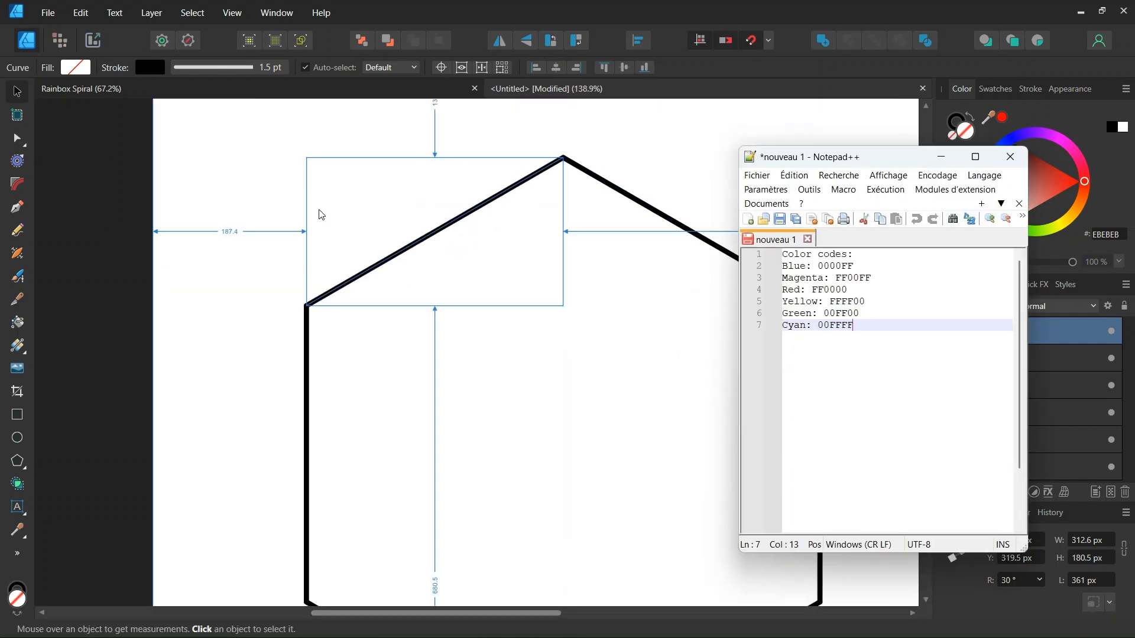
scroll(432, 326, "down", 1)
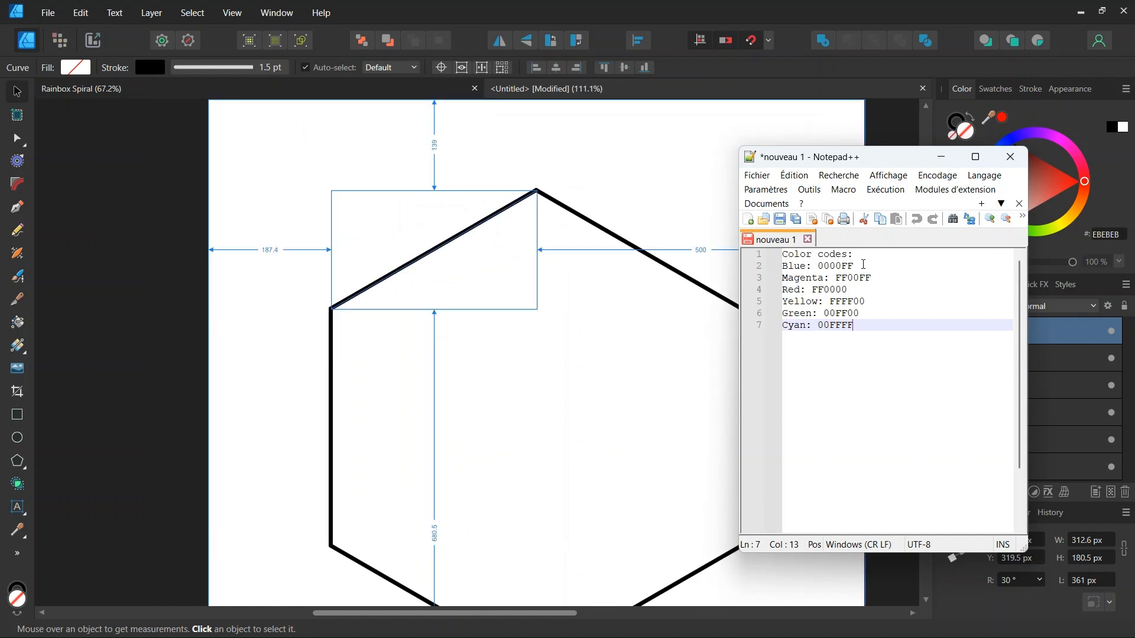
left_click_drag(864, 265, 820, 266)
key("ctrl+c")
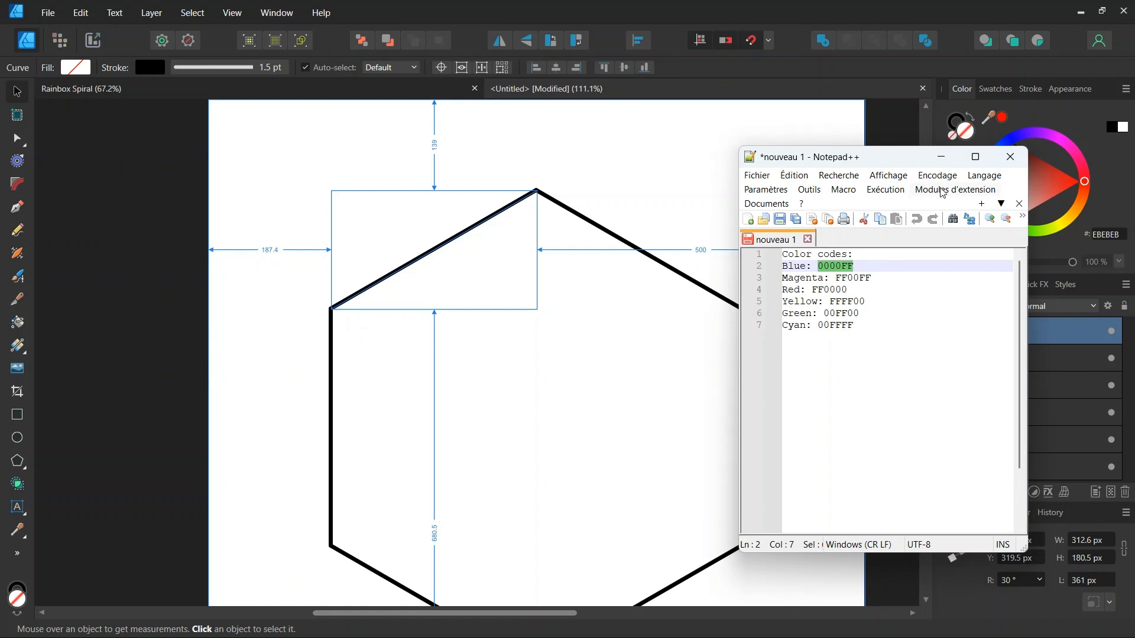
left_click(941, 156)
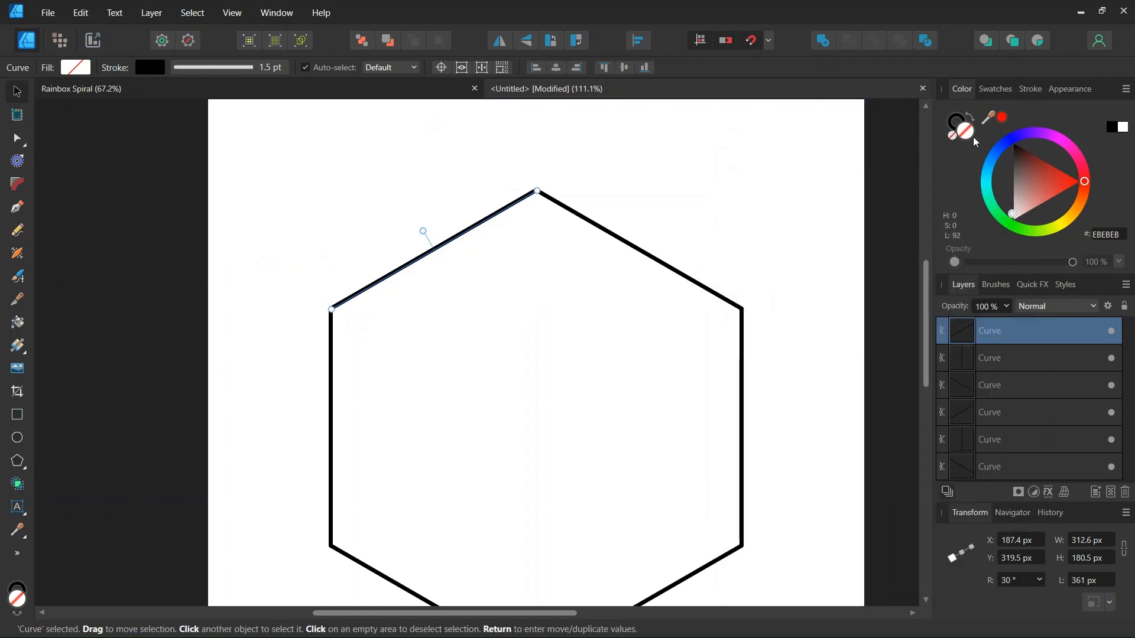
- Set the stroke colour of the hexagon's upper-left edge to blue with hex code 0000FF
left_click(957, 122)
left_click(1097, 236)
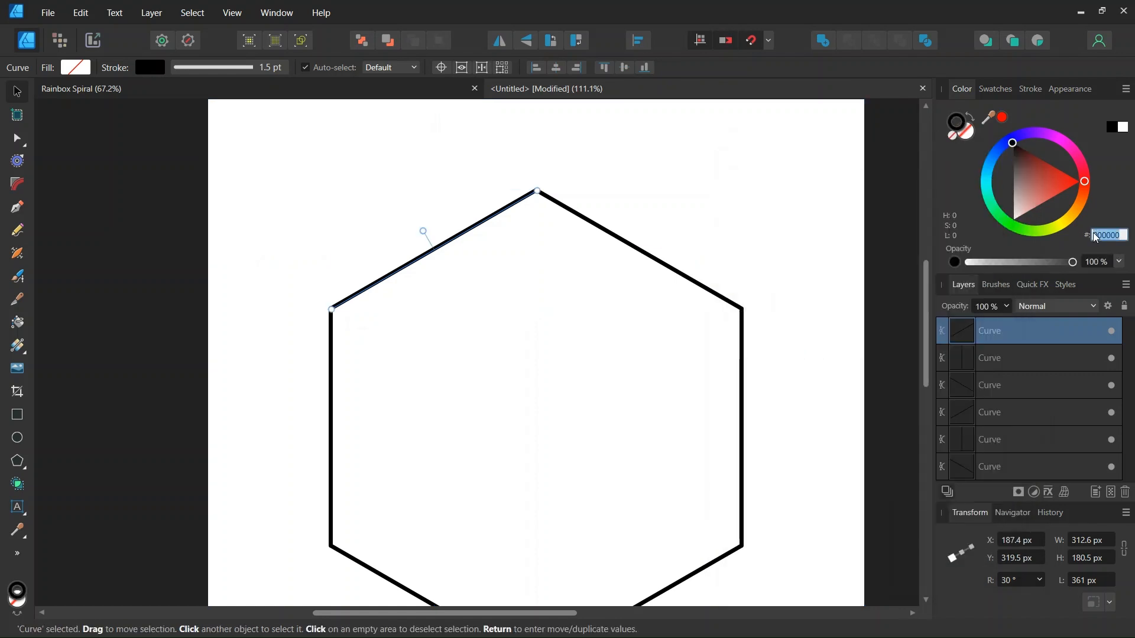
key("ctrl+v")
key("Return")
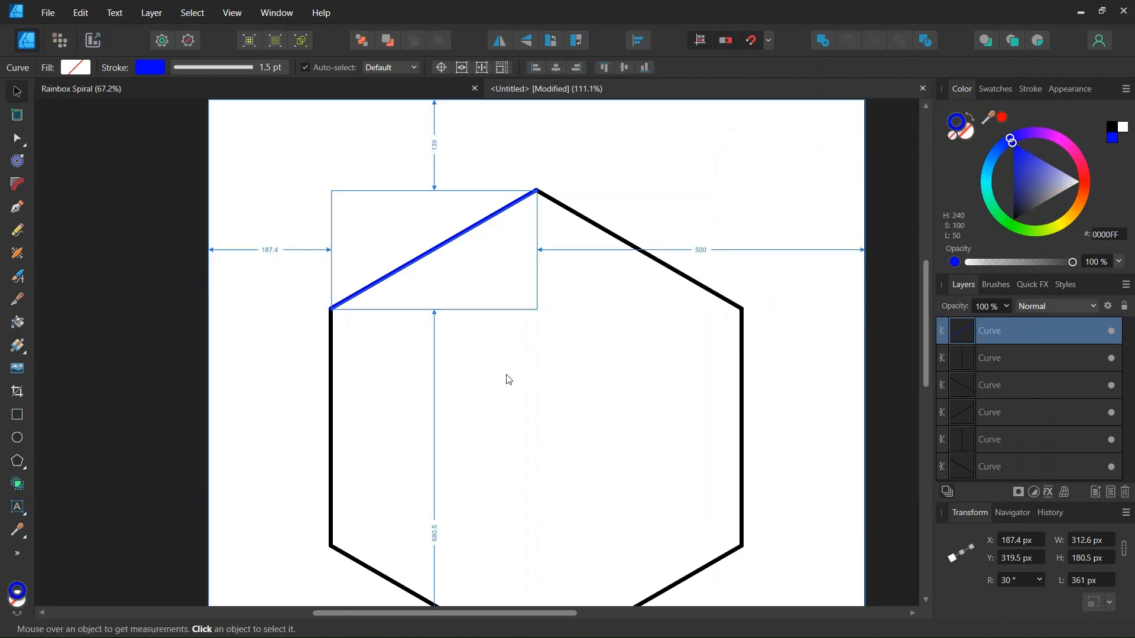
scroll(508, 379, "down", 1)
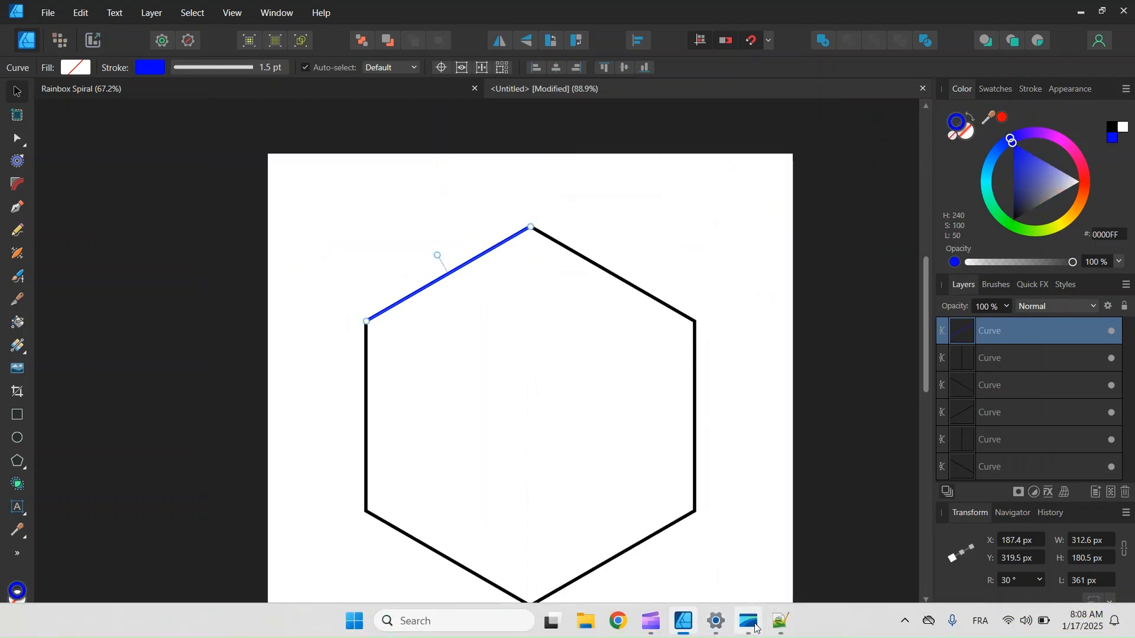
- Copy the magenta hex code FF00FF from the colour code list in Notepad++
left_click(780, 621)
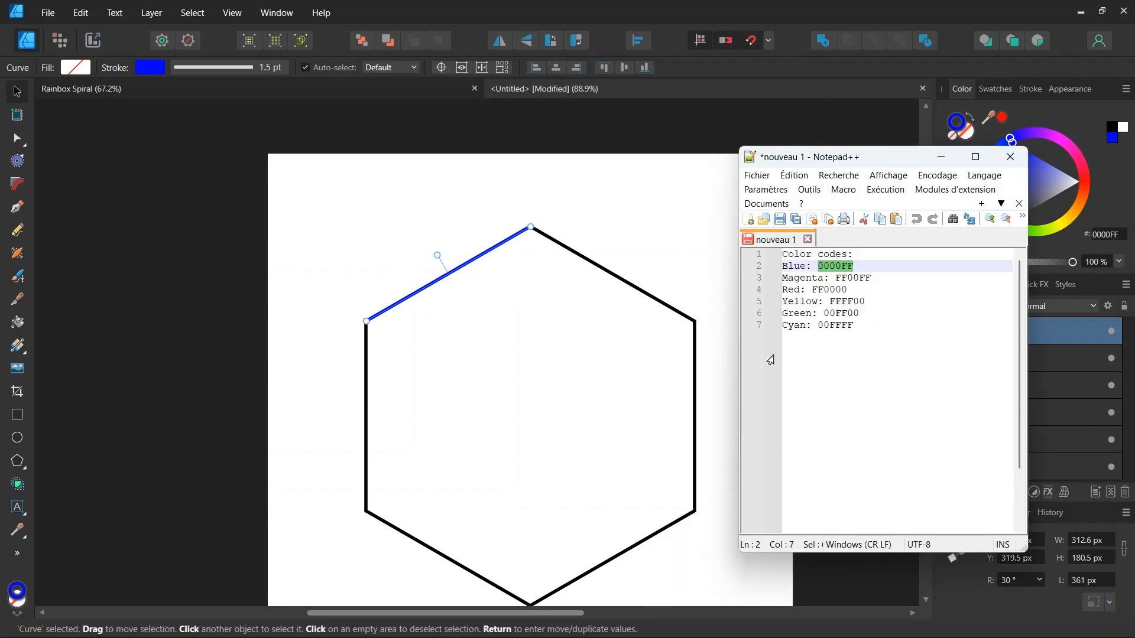
left_click(876, 278)
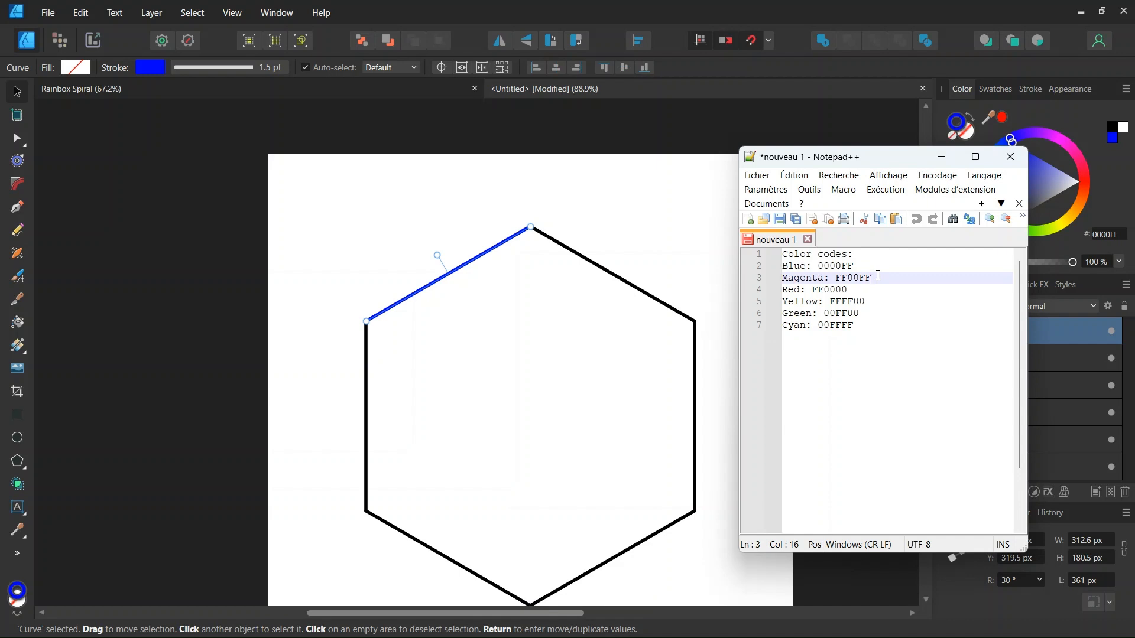
left_click_drag(868, 278, 838, 281)
key("ctrl+c")
left_click(942, 156)
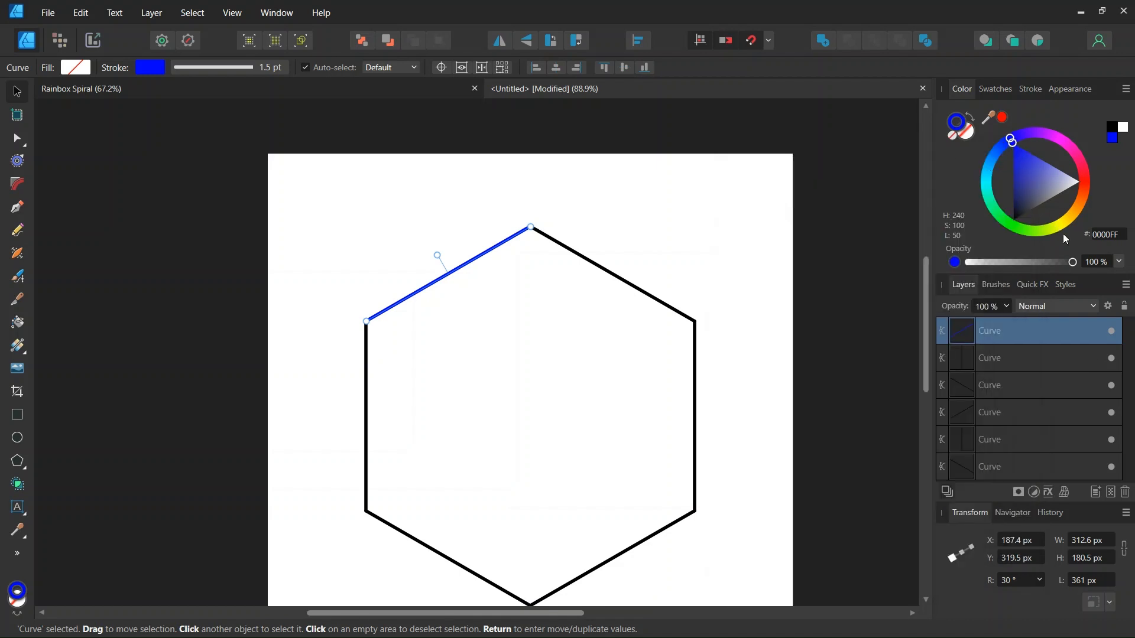
- Select the hexagon's upper-right edge and set its stroke colour to magenta, FF00FF
left_click(614, 273)
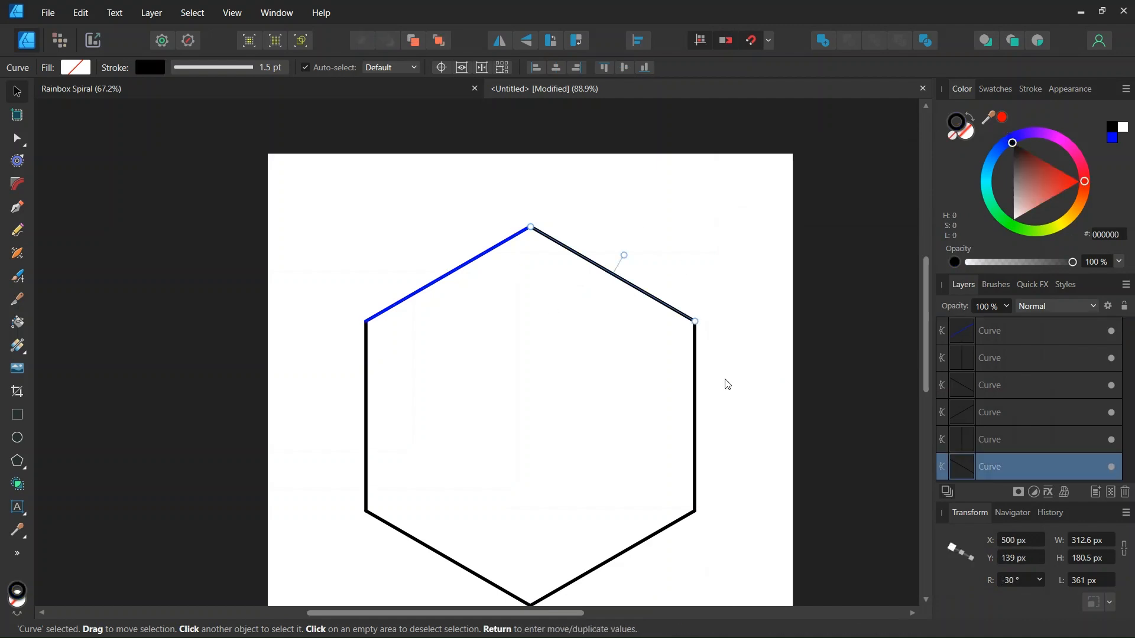
left_click(1105, 235)
key("ctrl+v")
key("Return")
scroll(727, 350, "up", 1, "ctrl")
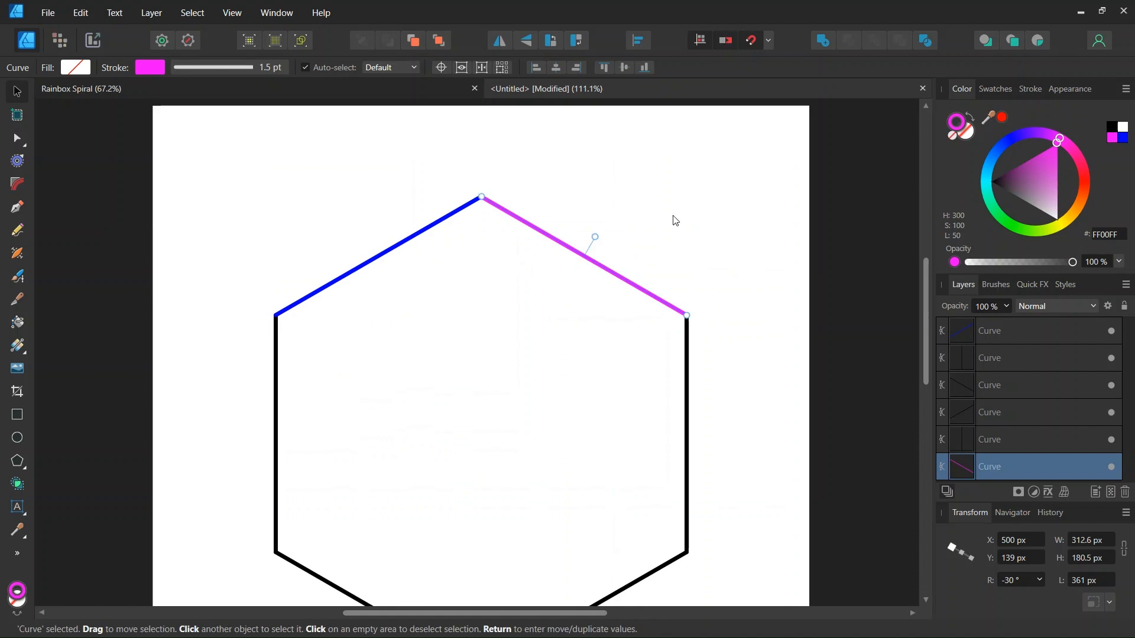
scroll(500, 311, "down", 1, "ctrl")
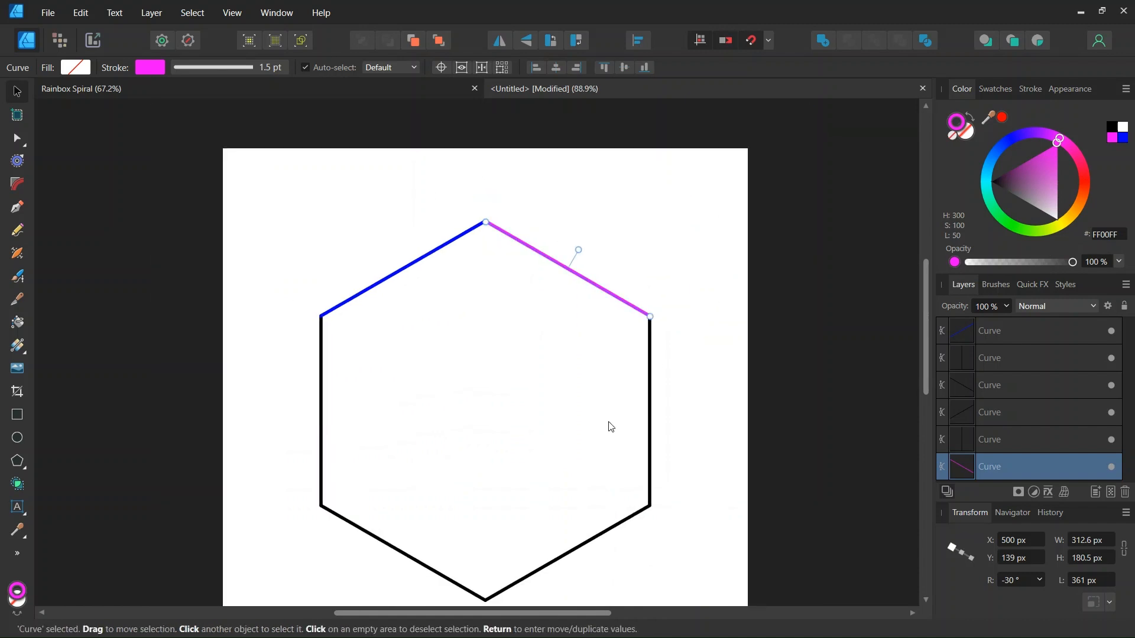
- Copy the red hex code FF0000 from the colour code list in Notepad++
mouse_move(748, 637)
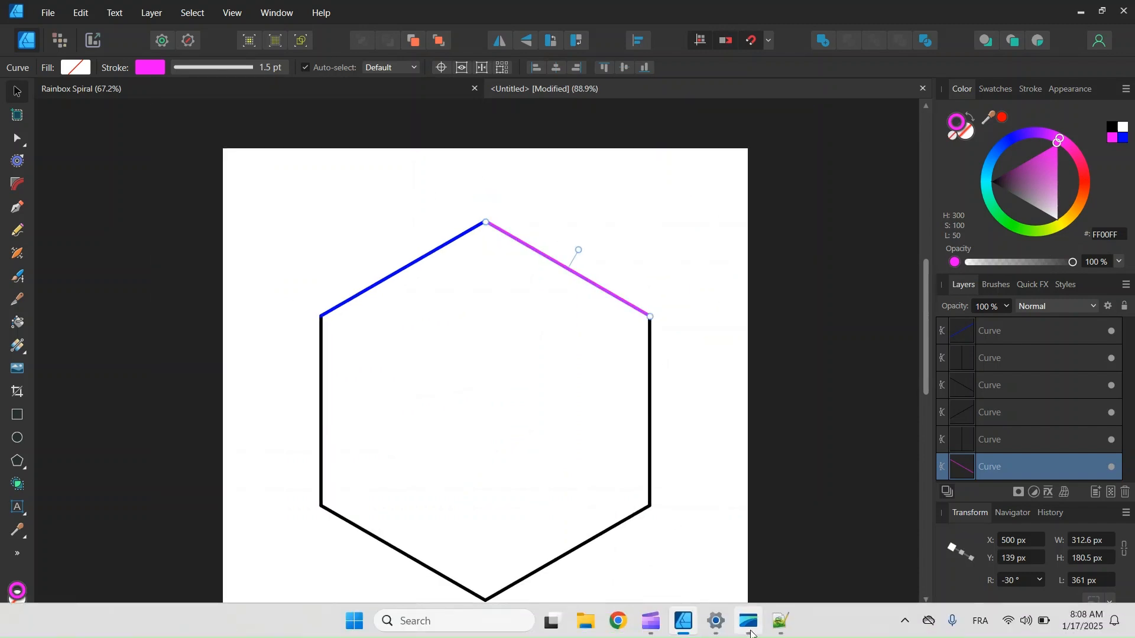
left_click(781, 621)
left_click(838, 292)
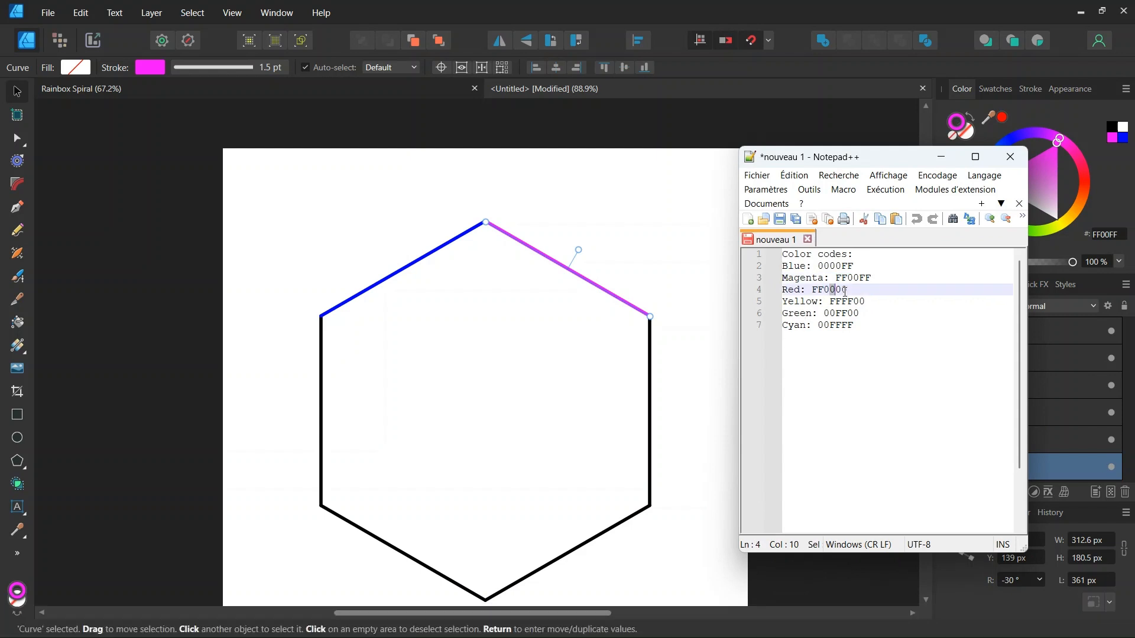
left_click_drag(848, 290, 812, 290)
left_click(941, 157)
- Select the hexagon's vertical right edge and set its stroke colour to red, FF0000
left_click(650, 388)
scroll(652, 387, "down", 3)
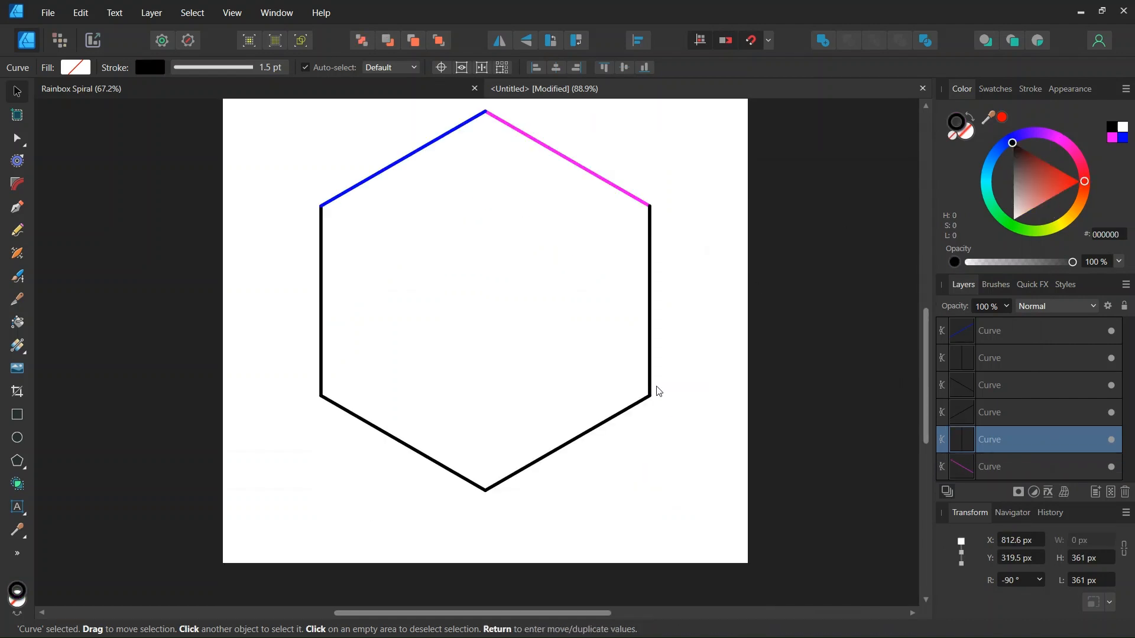
left_click(1120, 234)
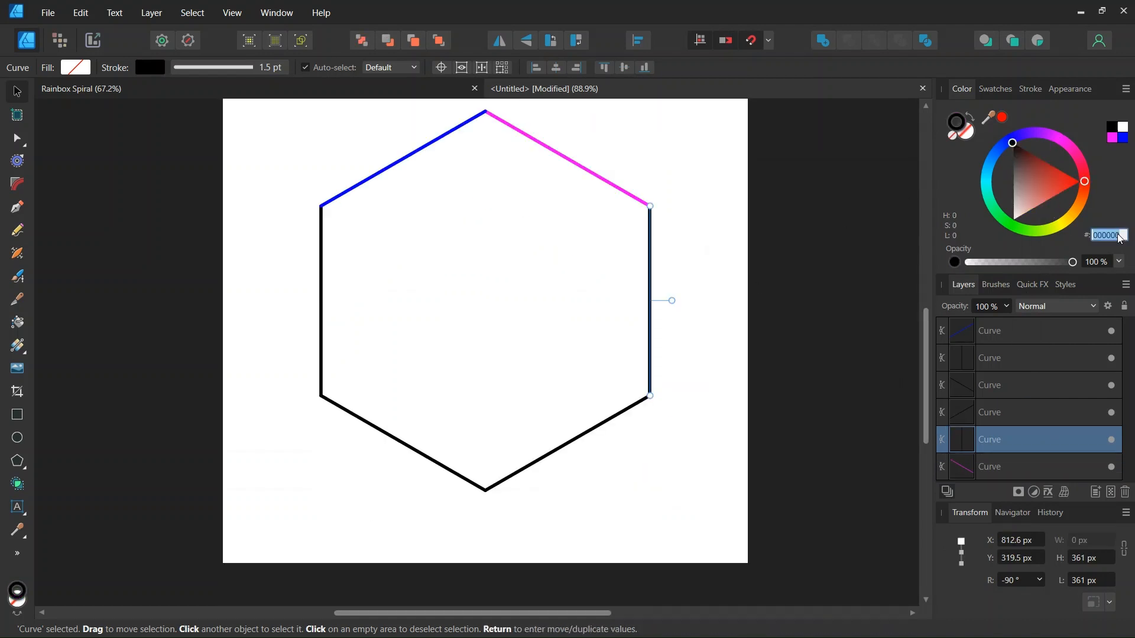
type("FF0000")
key("Return")
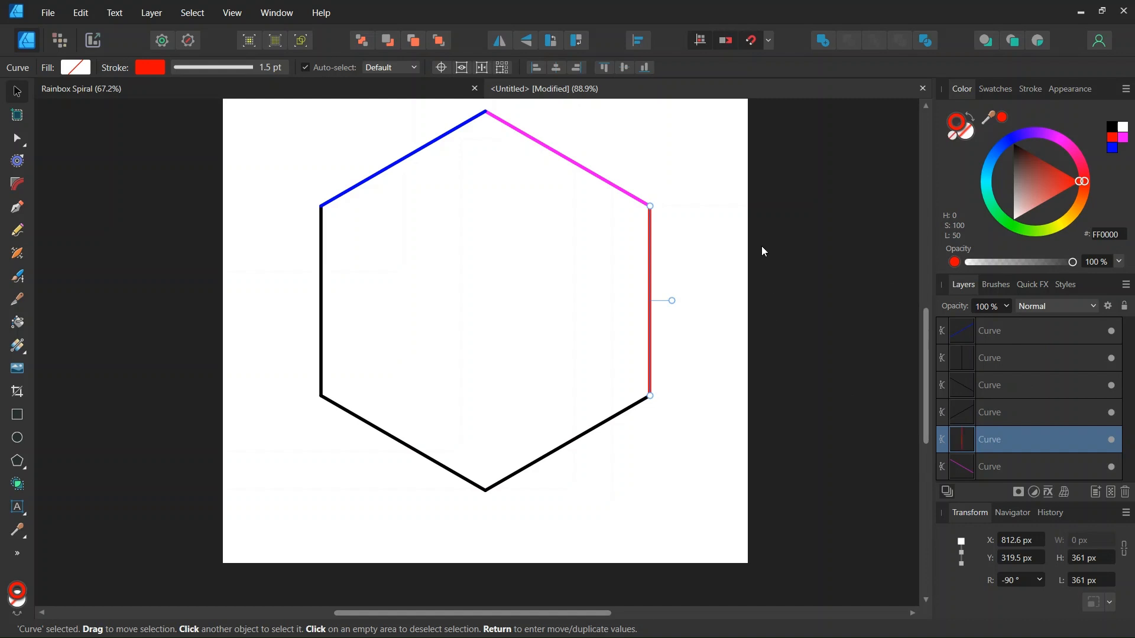
- Give the hexagon's lower-right edge a yellow stroke using the code FFFF00 copied from the Notepad++ list
left_click(594, 430)
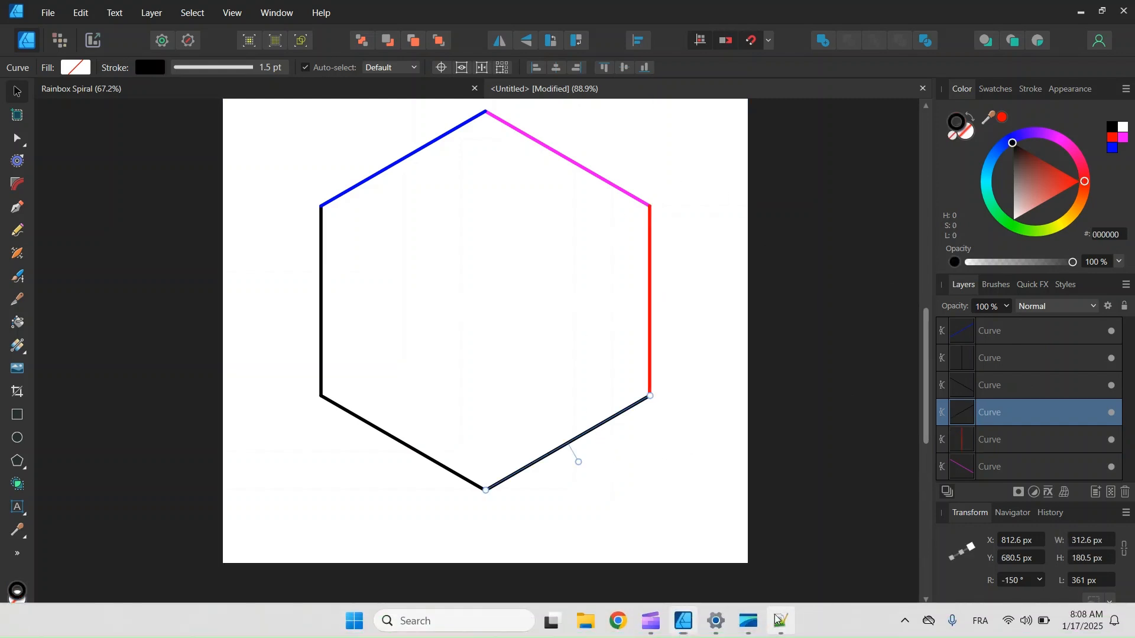
left_click(780, 621)
double_click(844, 303)
key("ctrl+c")
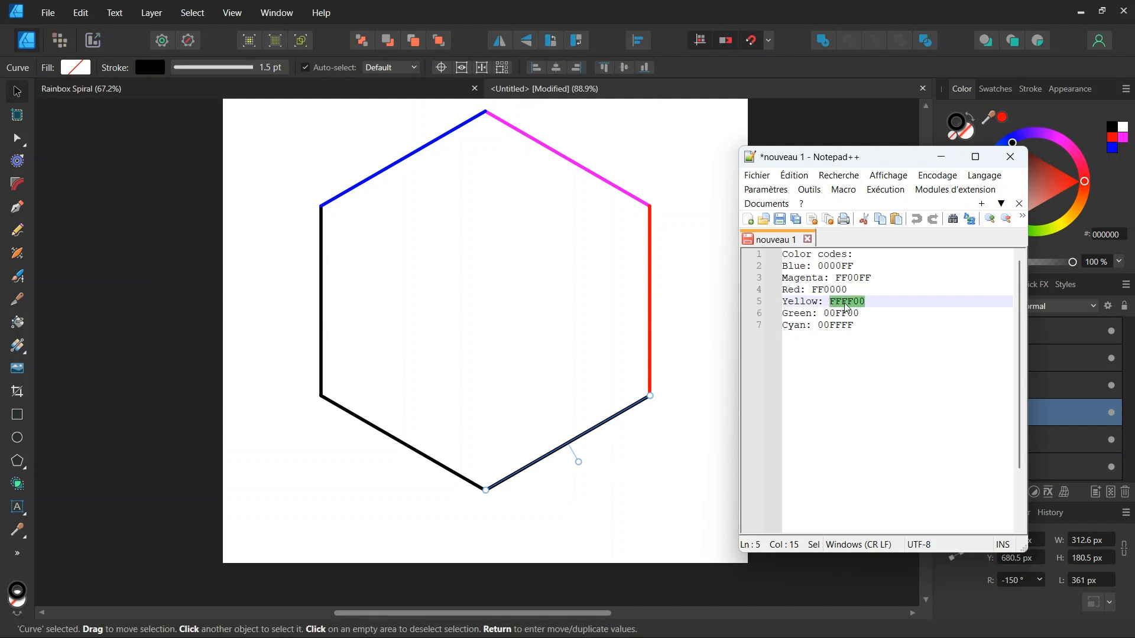
left_click(942, 157)
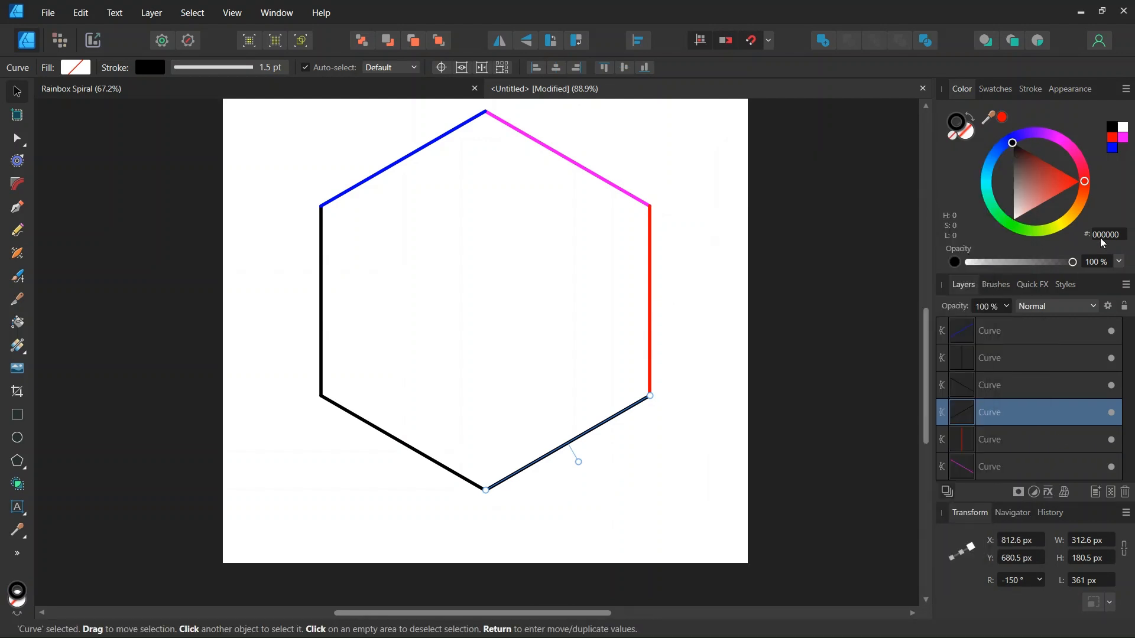
left_click(1104, 234)
key("ctrl+v")
key("Return")
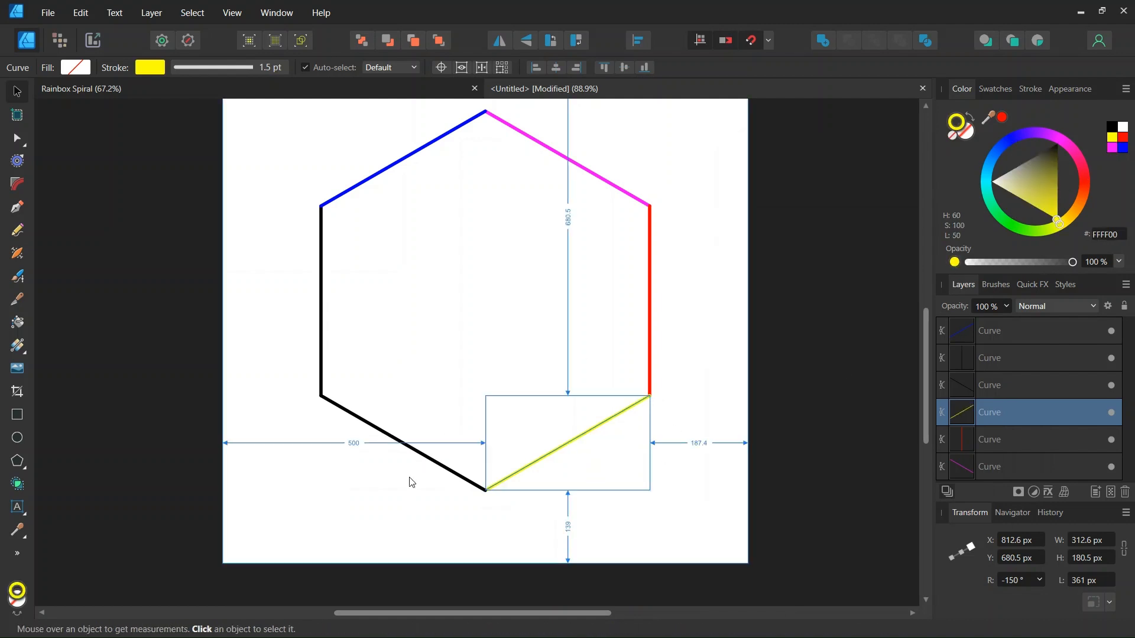
- Give the hexagon's lower-left edge a green stroke using the code 00FF00 copied from the Notepad++ list
left_click(421, 459)
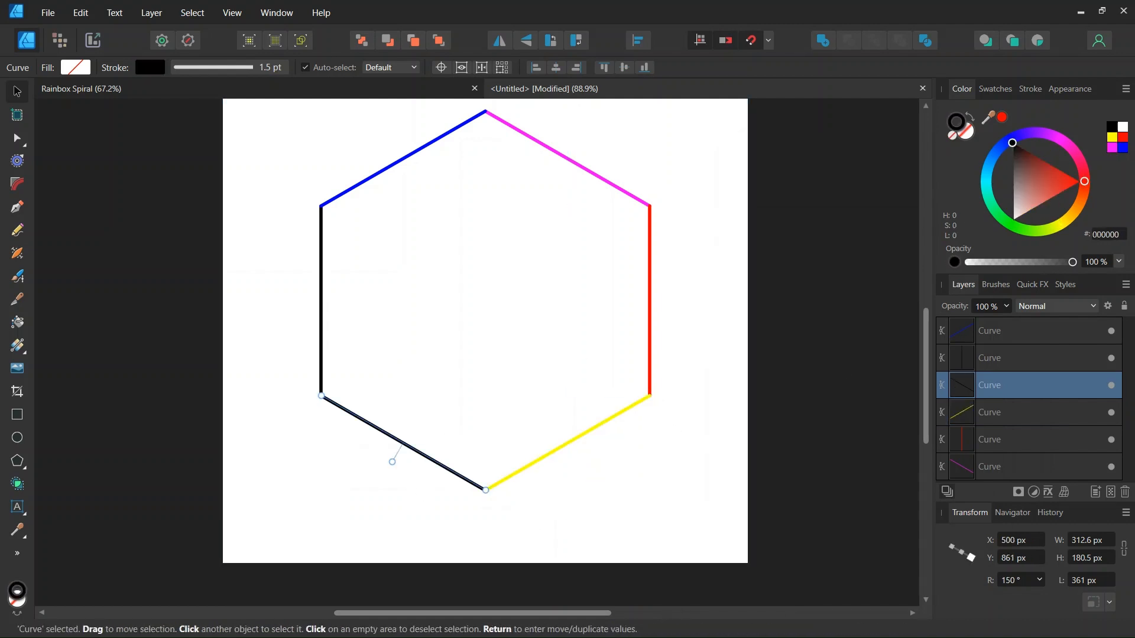
mouse_move(691, 637)
left_click(783, 622)
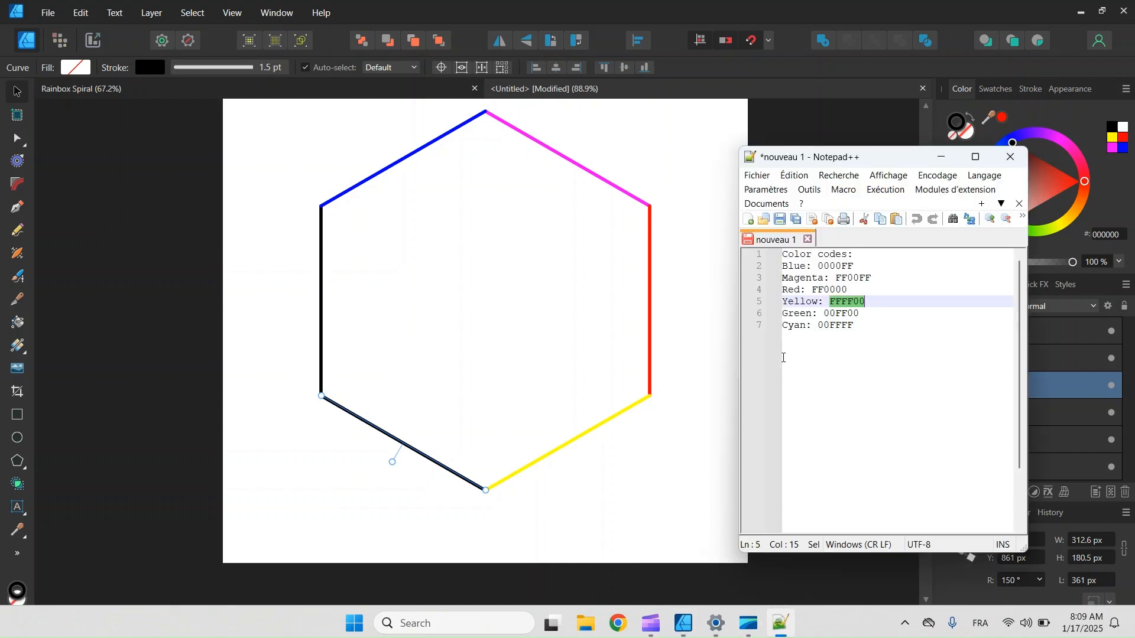
left_click_drag(864, 313, 826, 313)
key("ctrl+c")
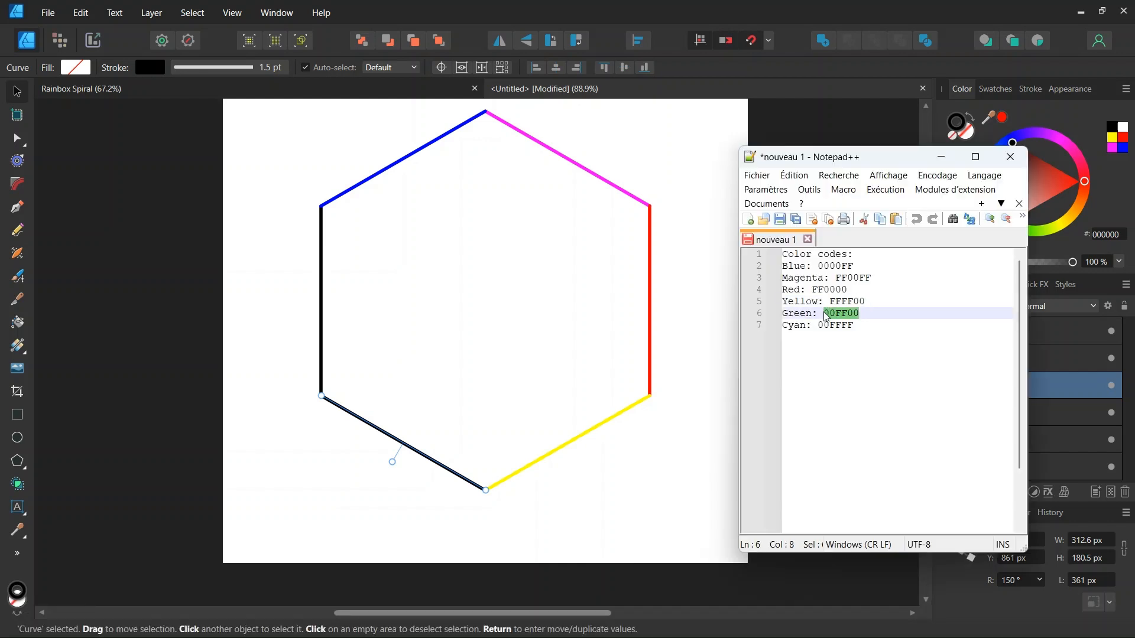
left_click(942, 156)
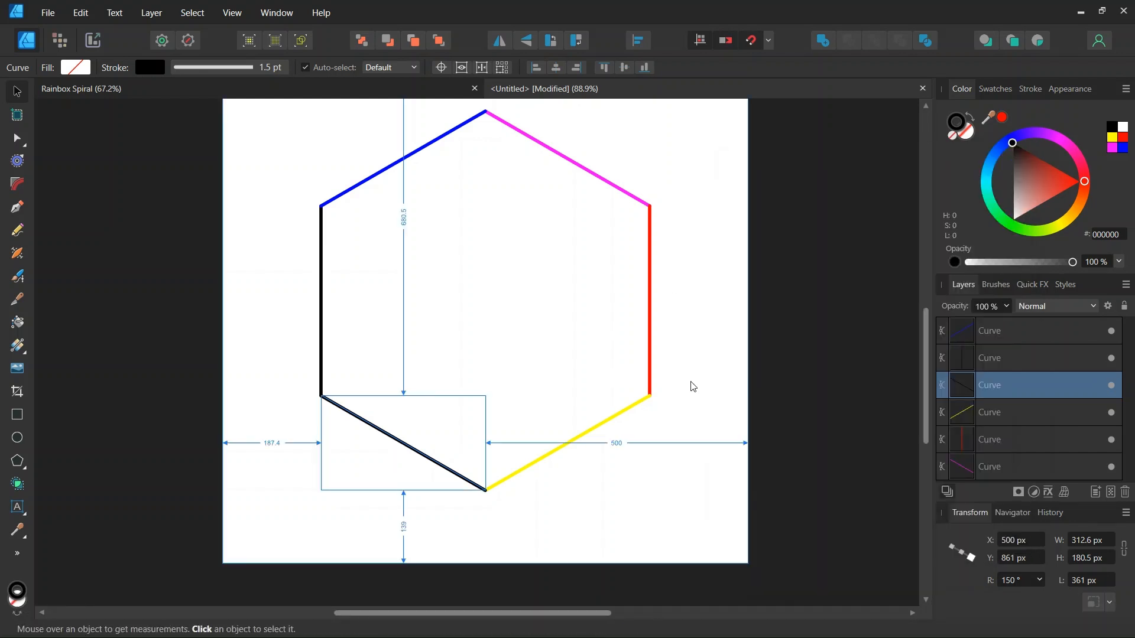
left_click(1091, 235)
key("ctrl+v")
key("Return")
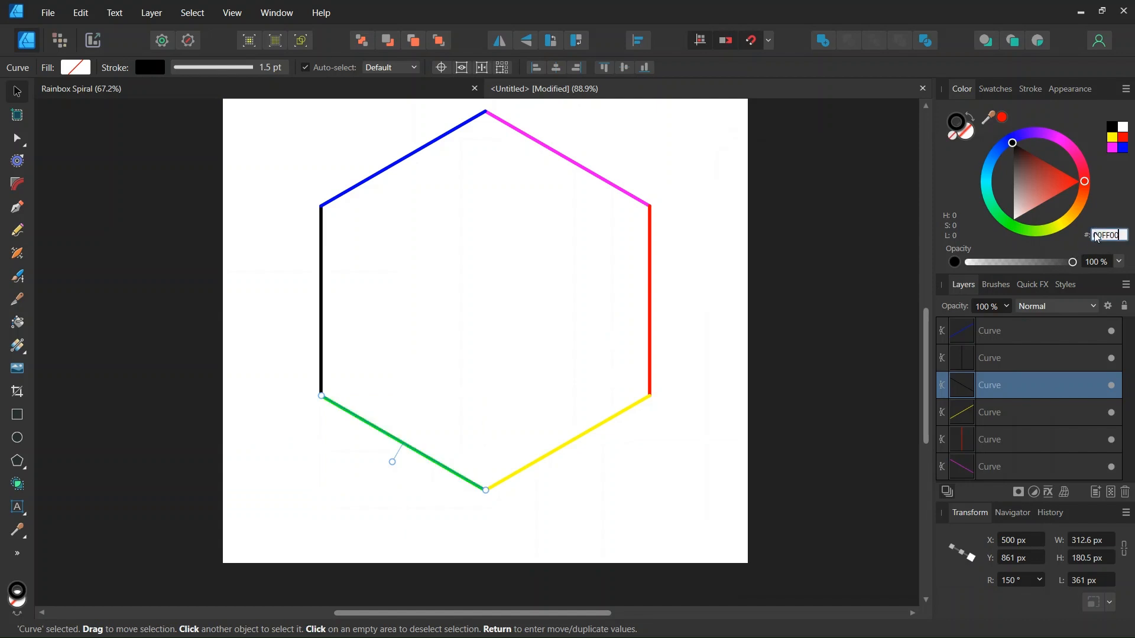
- Give the hexagon's vertical left edge a cyan stroke using the code 00FFFF copied from the Notepad++ list
left_click(321, 318)
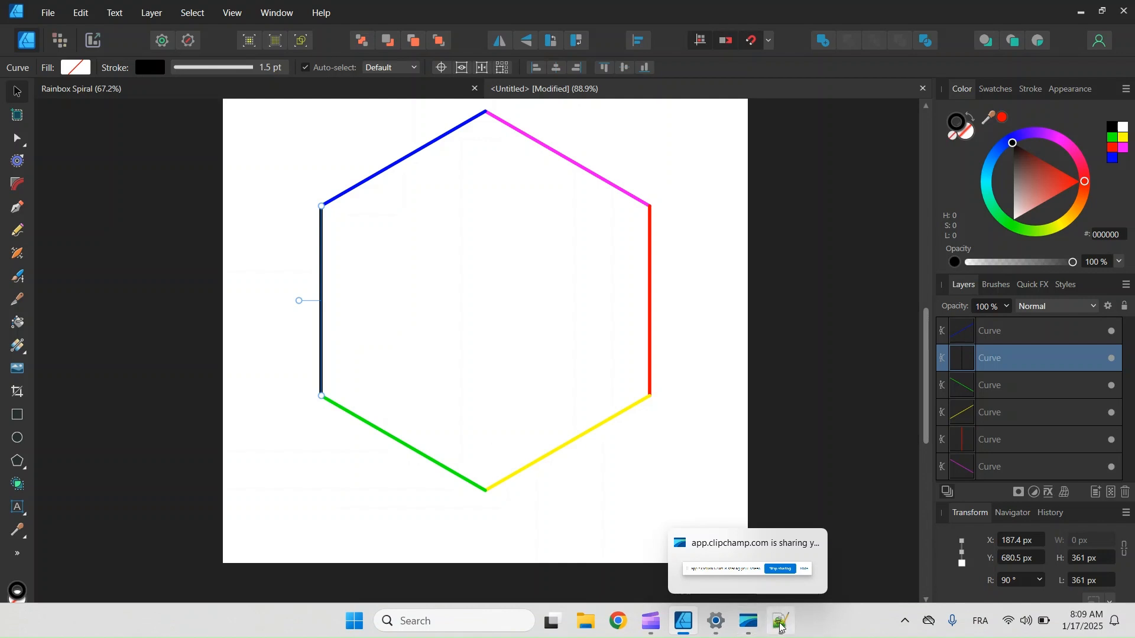
left_click(781, 620)
double_click(843, 326)
key("ctrl+c")
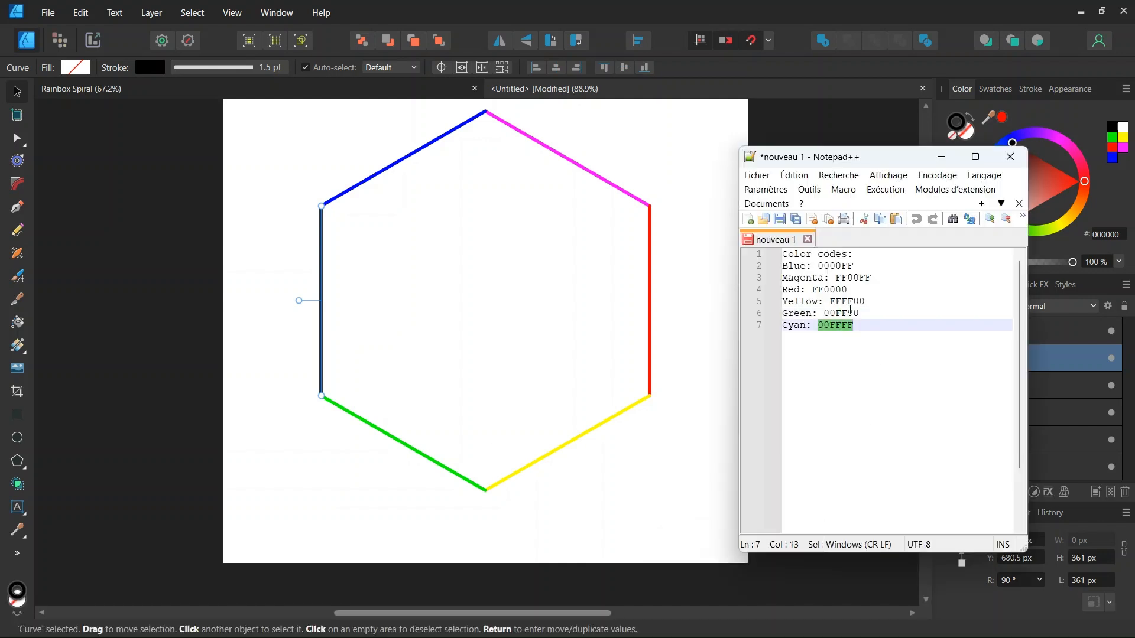
left_click(1110, 245)
left_click(1110, 235)
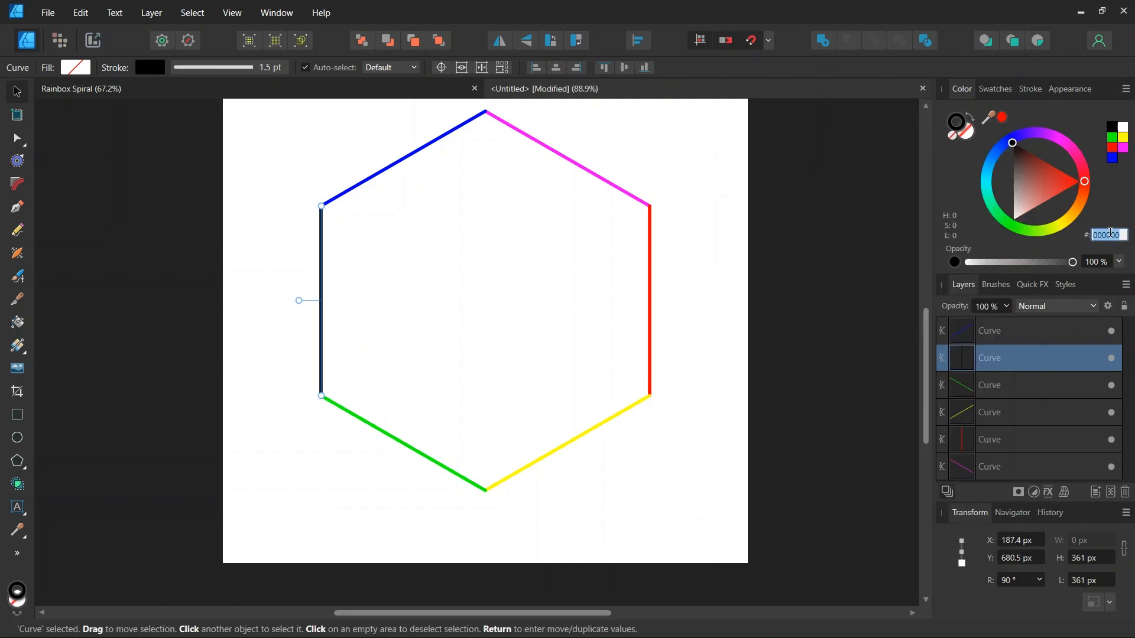
key("ctrl+v")
key("Return")
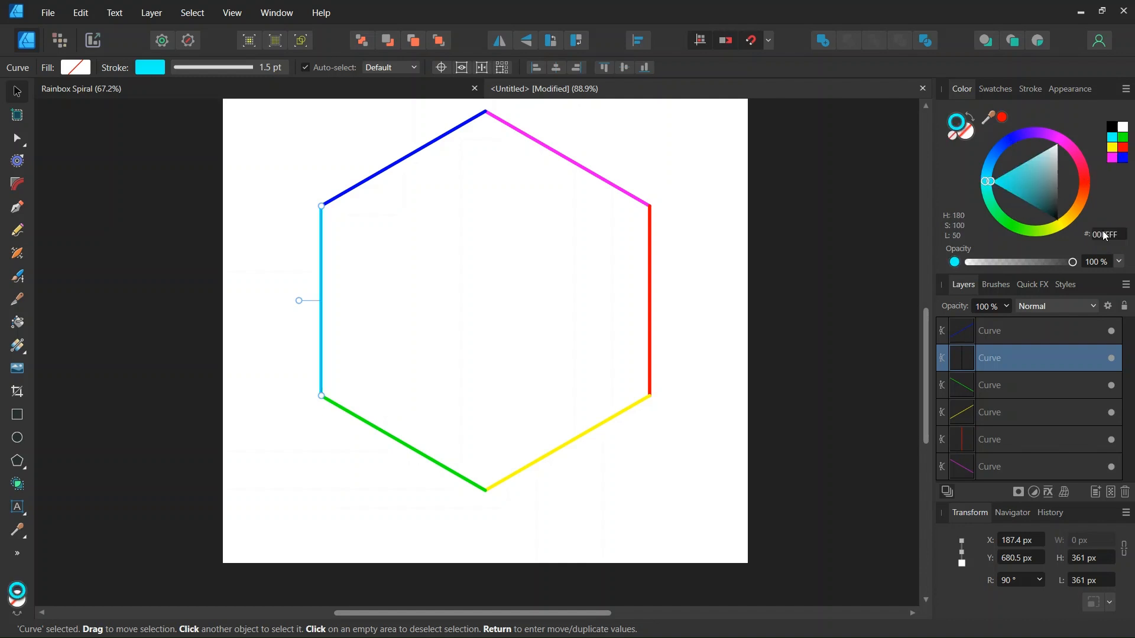
scroll(300, 308, "down", 2)
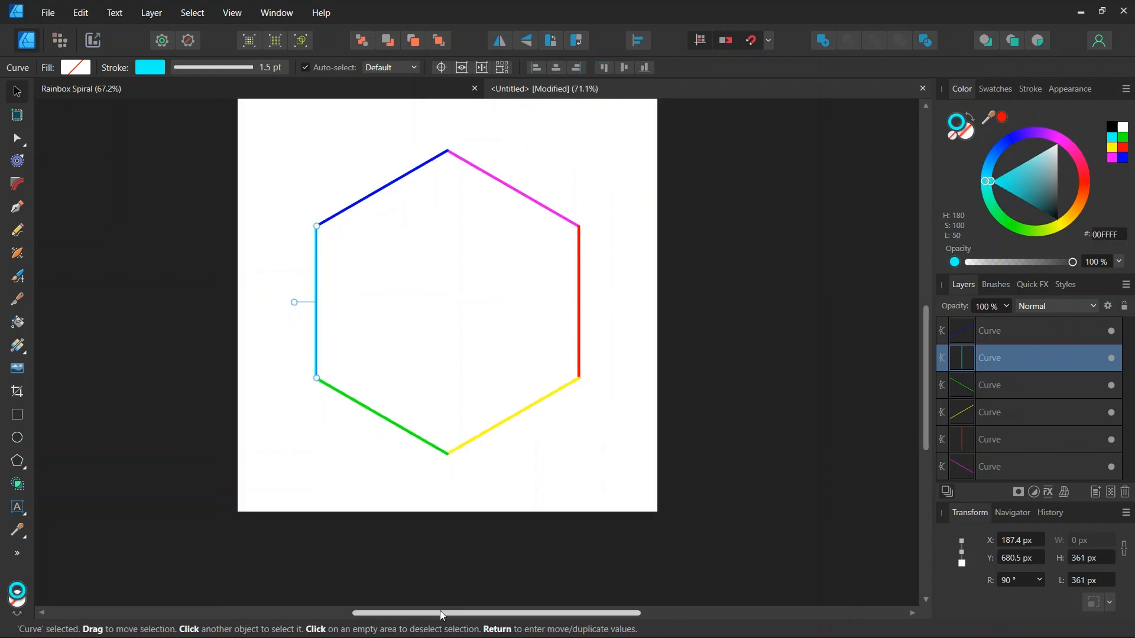
- Select all six coloured hexagon edges and group them into a single object
left_click_drag(440, 611, 412, 611)
left_click(282, 213)
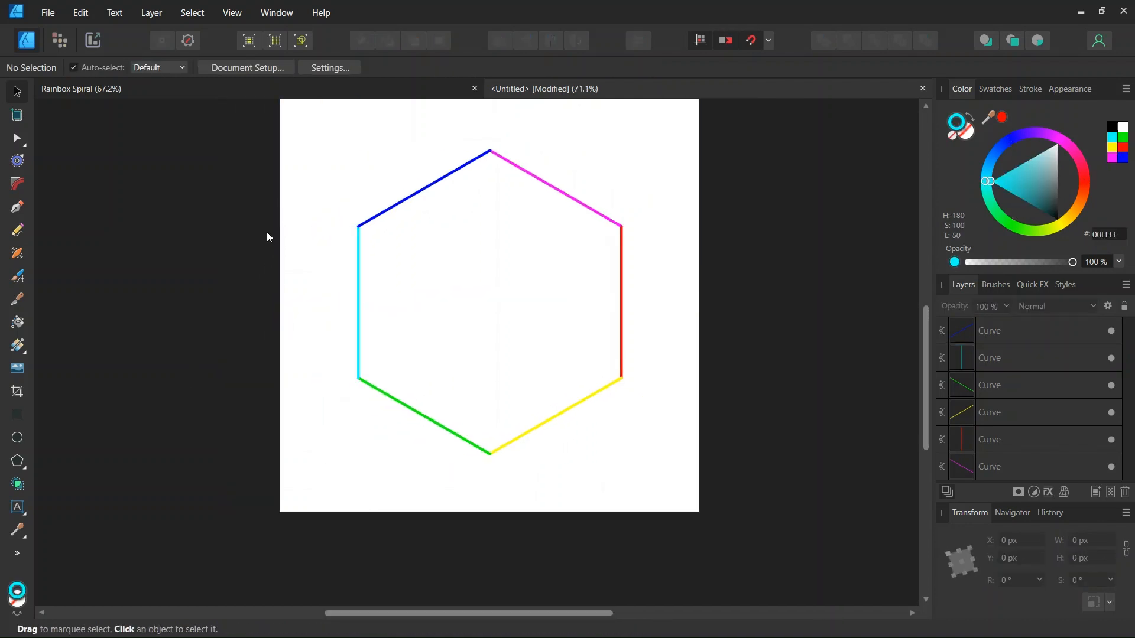
scroll(232, 235, "up", 1)
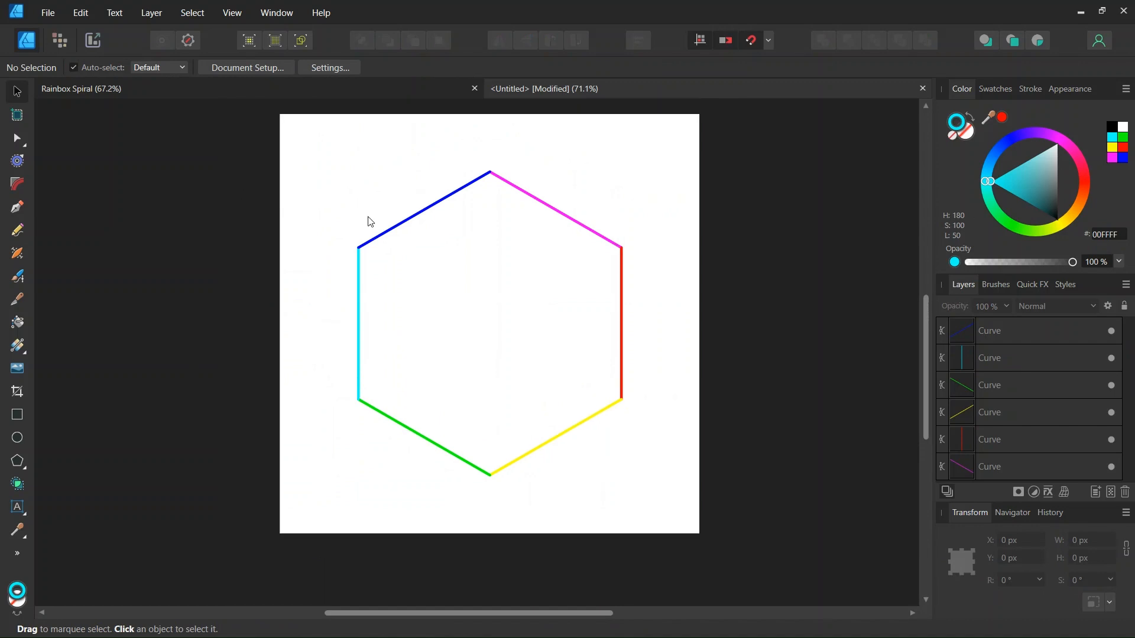
left_click_drag(743, 123, 241, 529)
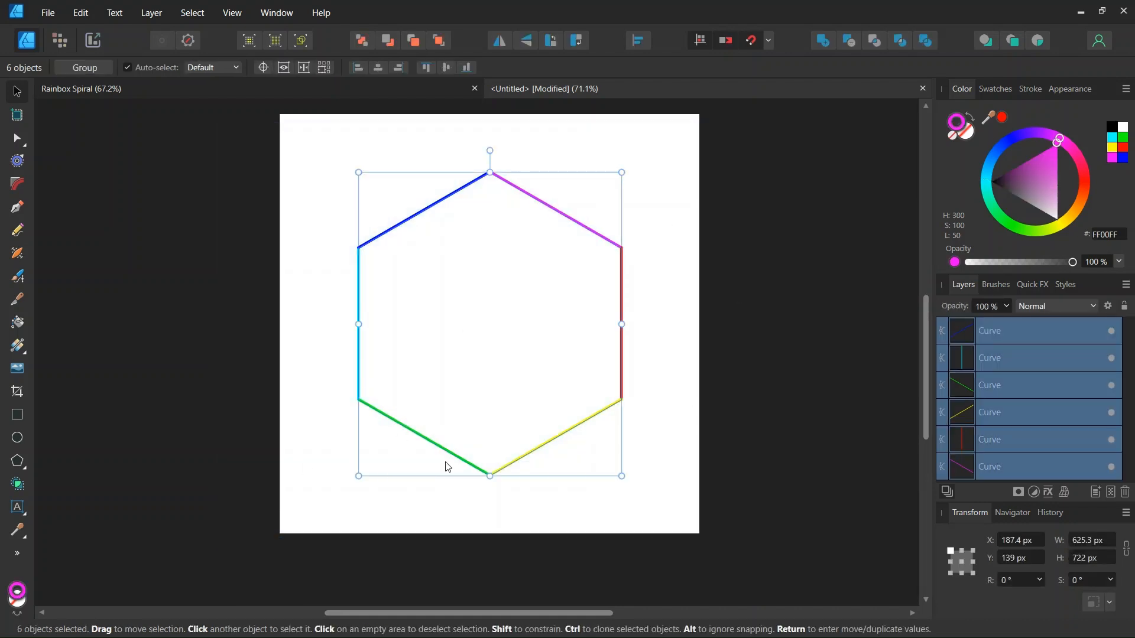
key("ctrl+g")
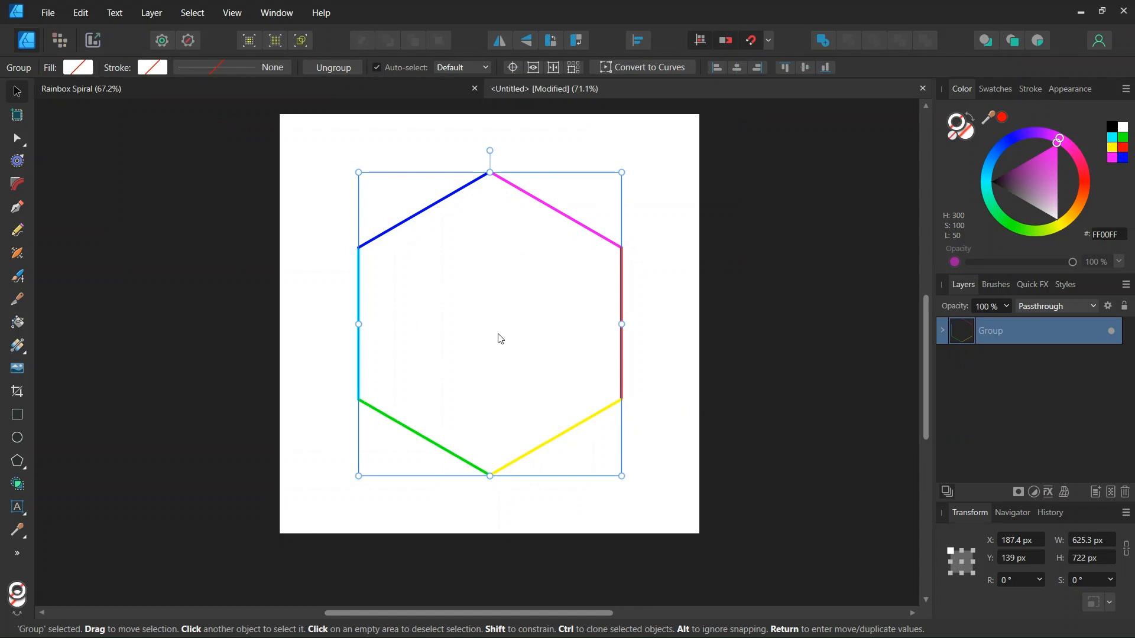
- Duplicate the hexagon group and shrink the copy around its centre to about 552.5 by 638 px
key("ctrl+j")
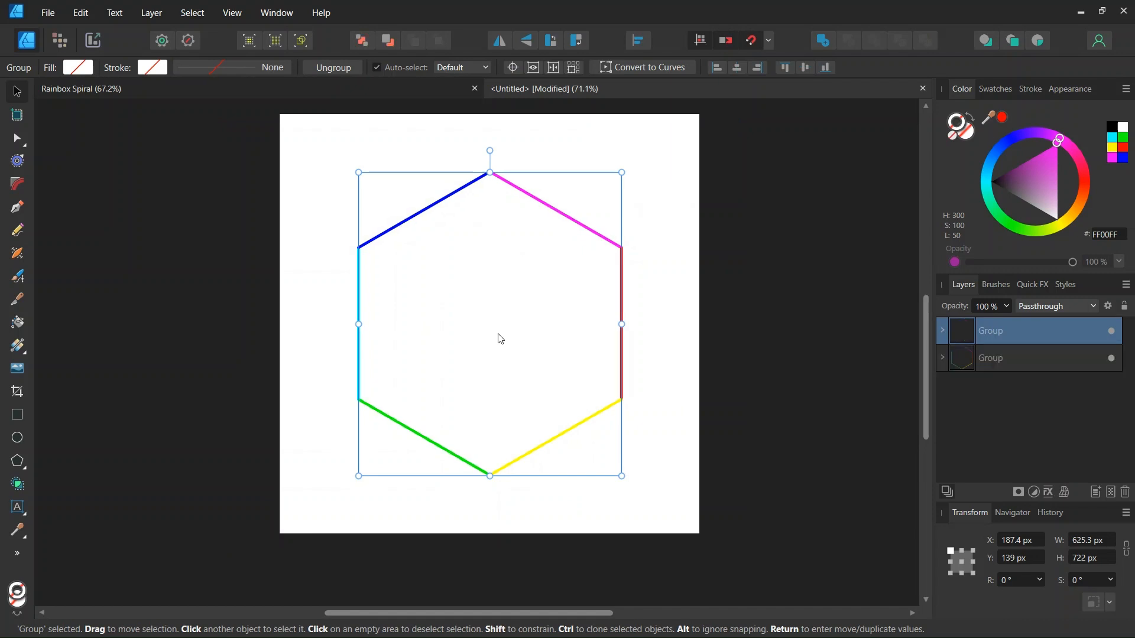
scroll(484, 314, "up", 1)
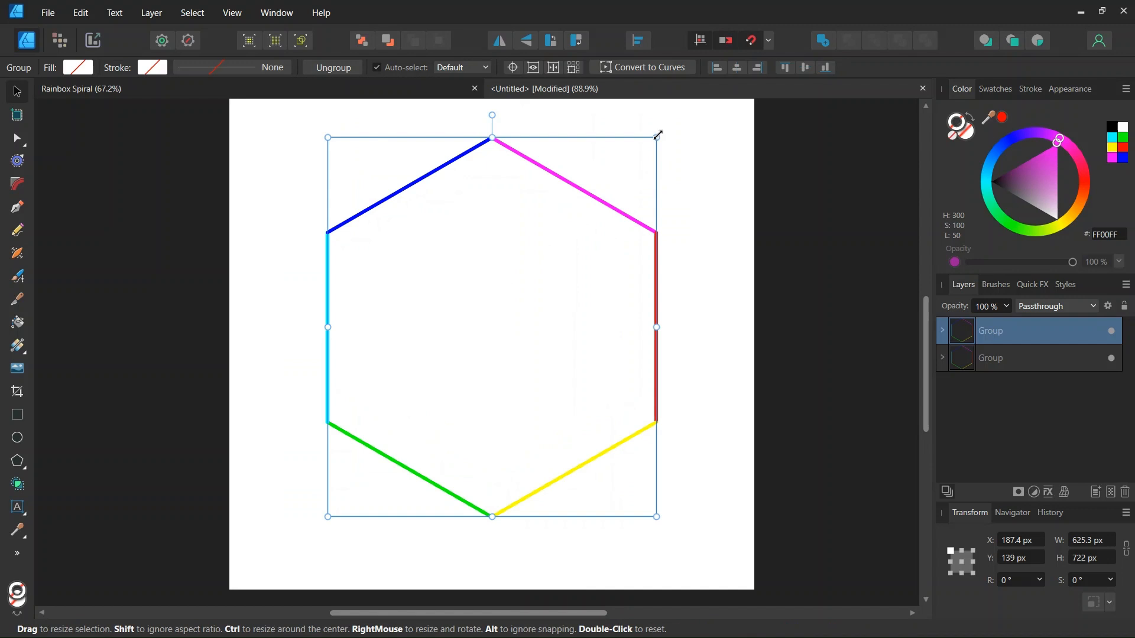
left_click_drag(658, 135, 640, 162)
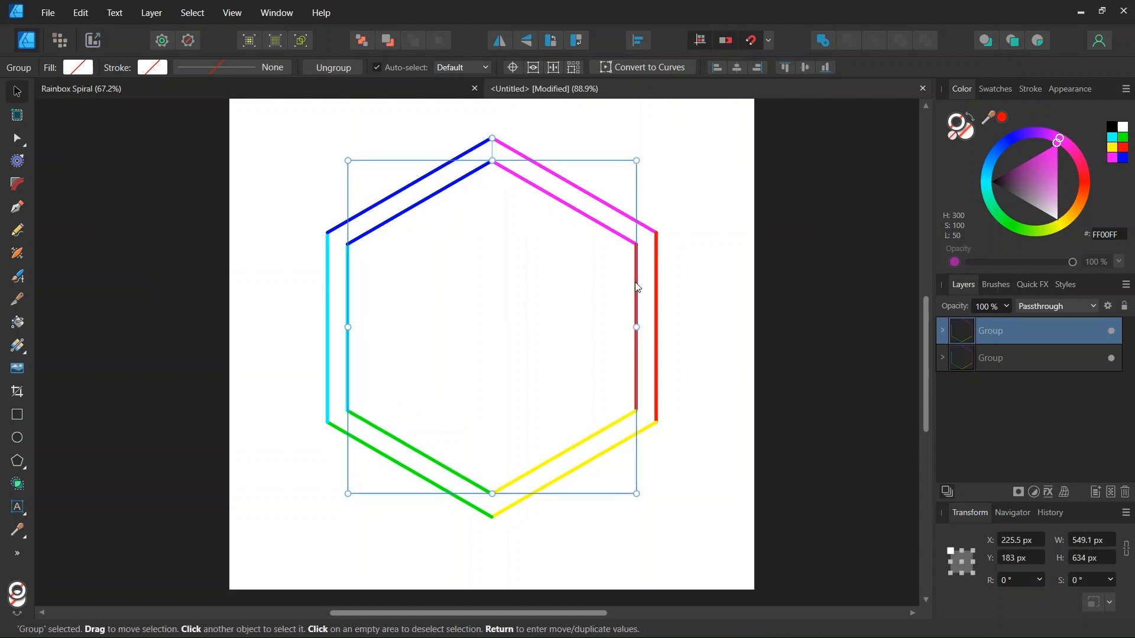
scroll(503, 145, "up", 2)
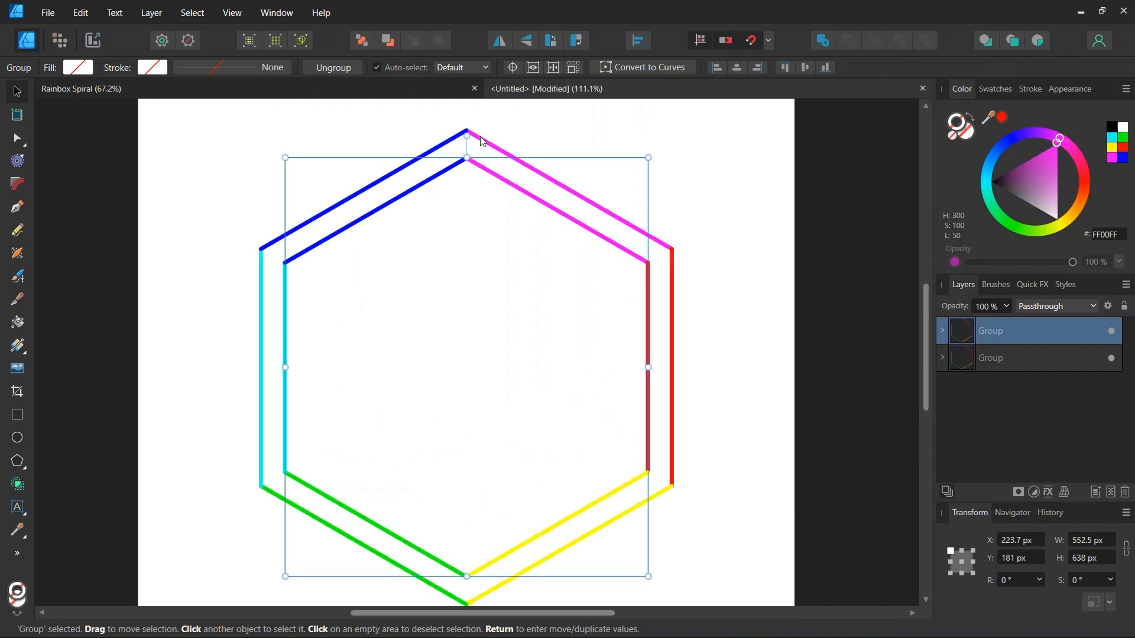
- Rotate the inner hexagon copy counterclockwise by about 15.4° so its corners meet the outer hexagon's edges
left_click_drag(460, 136, 408, 157)
scroll(408, 159, "down", 1)
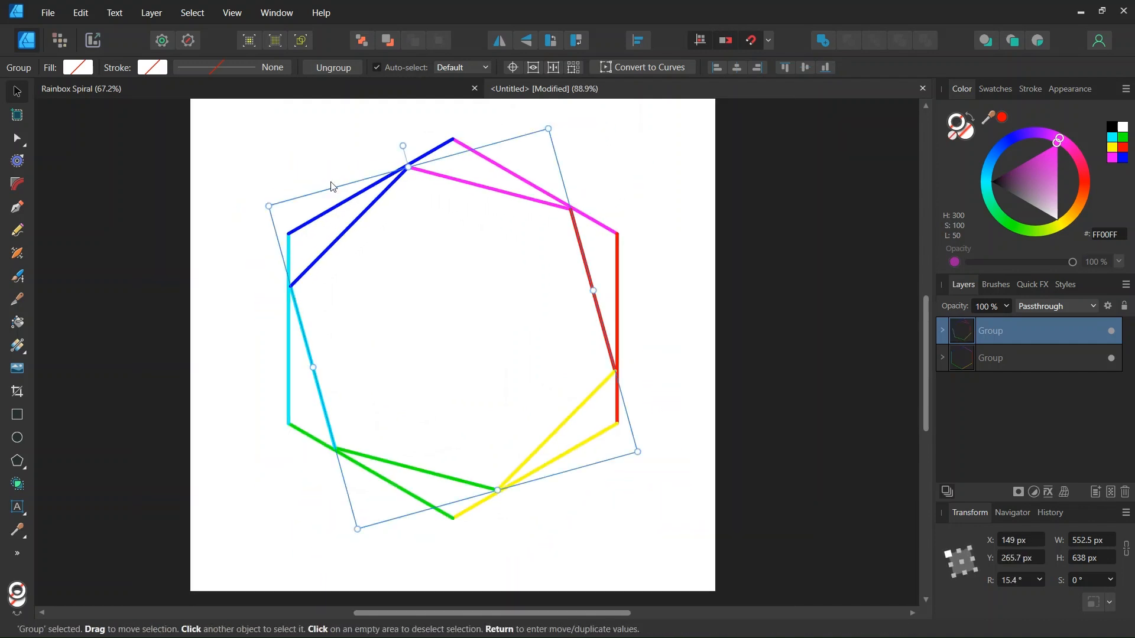
scroll(318, 224, "down", 2)
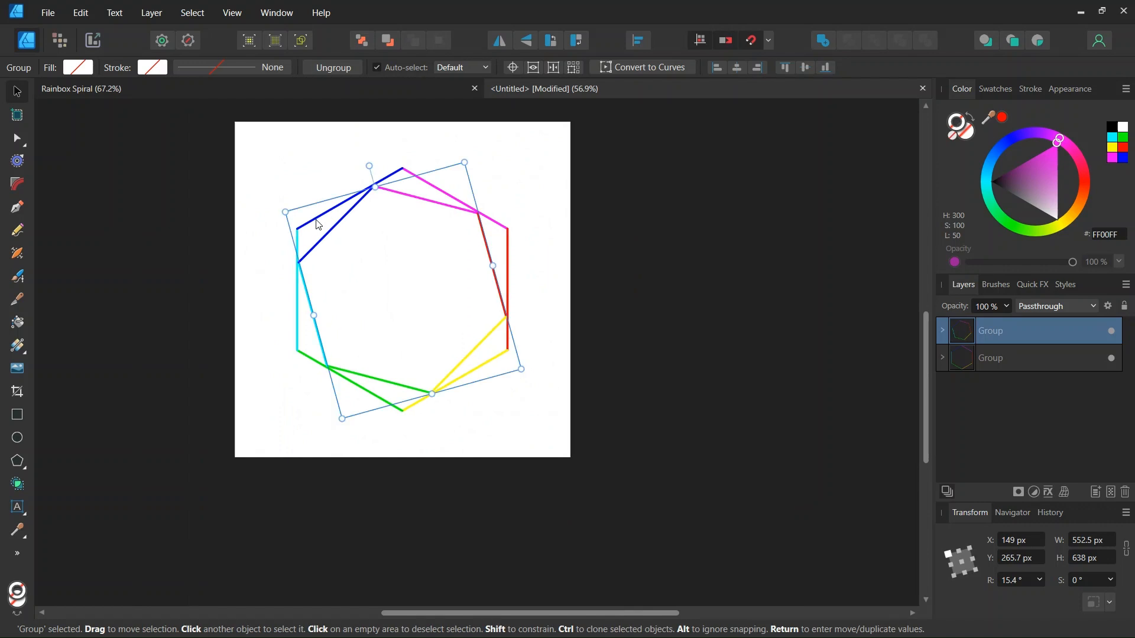
- Repeat the shrink-and-rotate duplication until the hexagons spiral into the centre, with the innermost about 41 px wide, and clear the selection
key("ctrl+j")
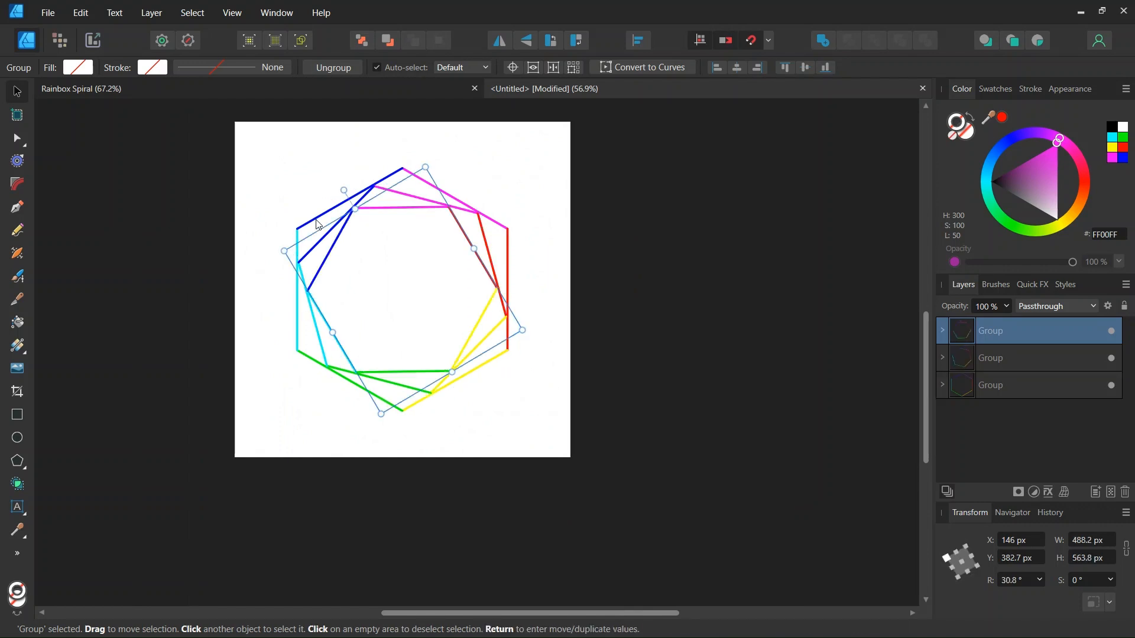
key("ctrl+j")
key("ctrl+j")
key("ctrl+j")
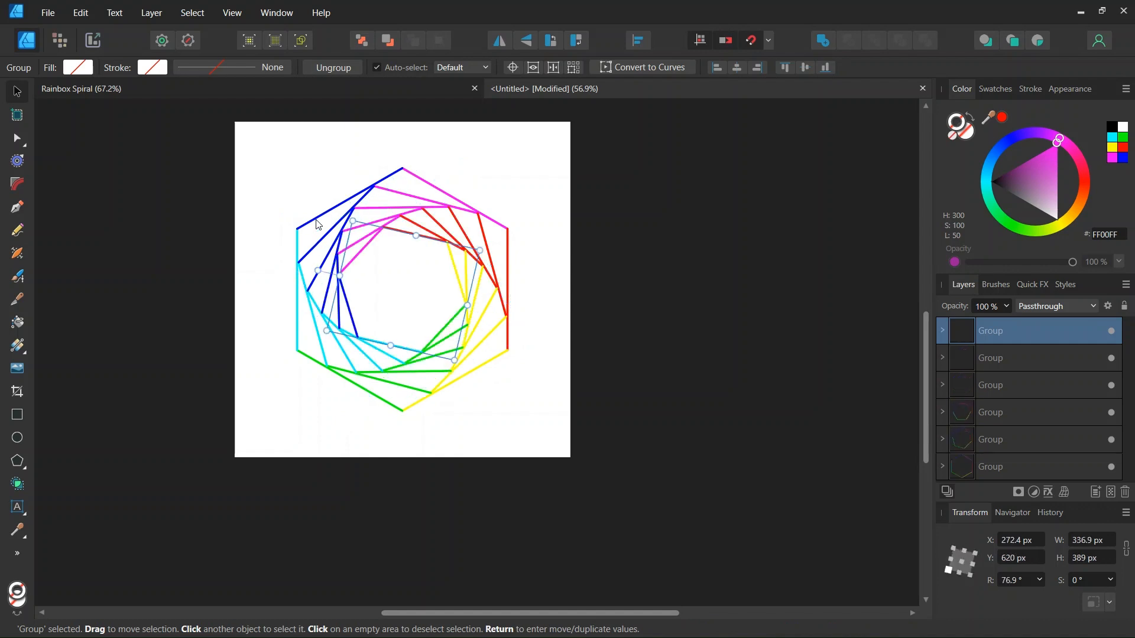
key("ctrl+j")
key("ctrl+j")
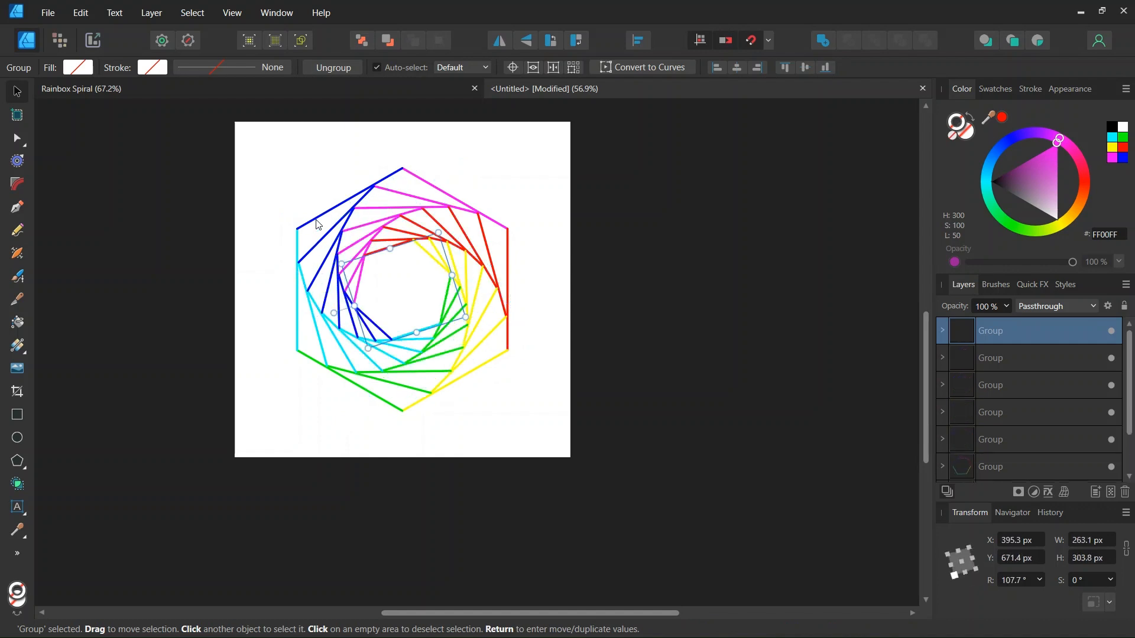
key("ctrl+j")
key("ctrl+j")
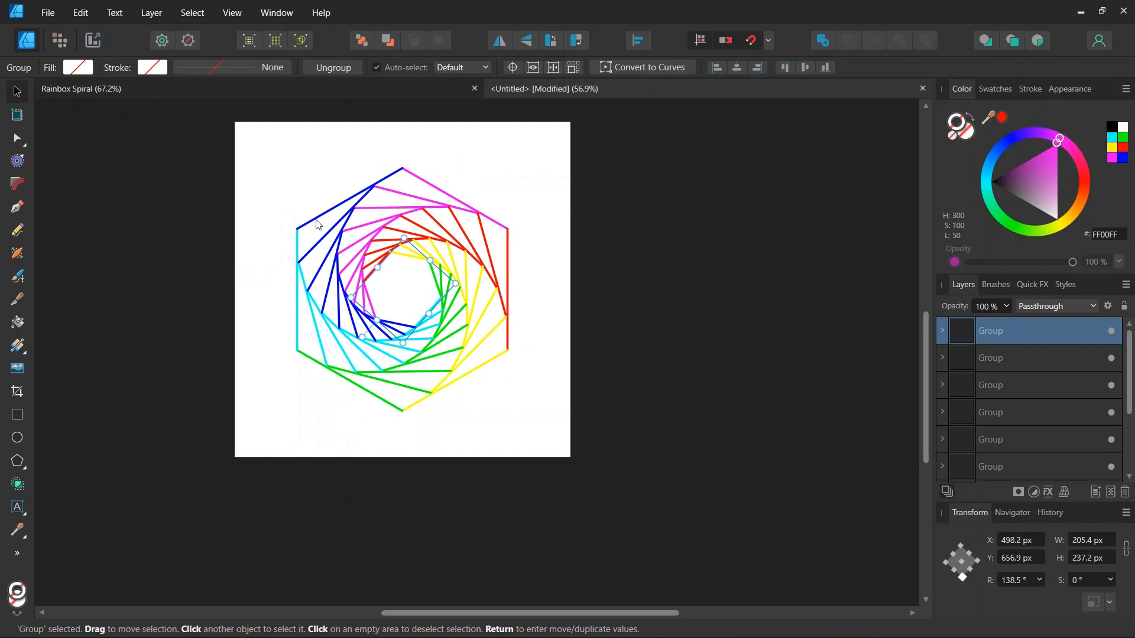
key("ctrl+j")
key("ctrl+j")
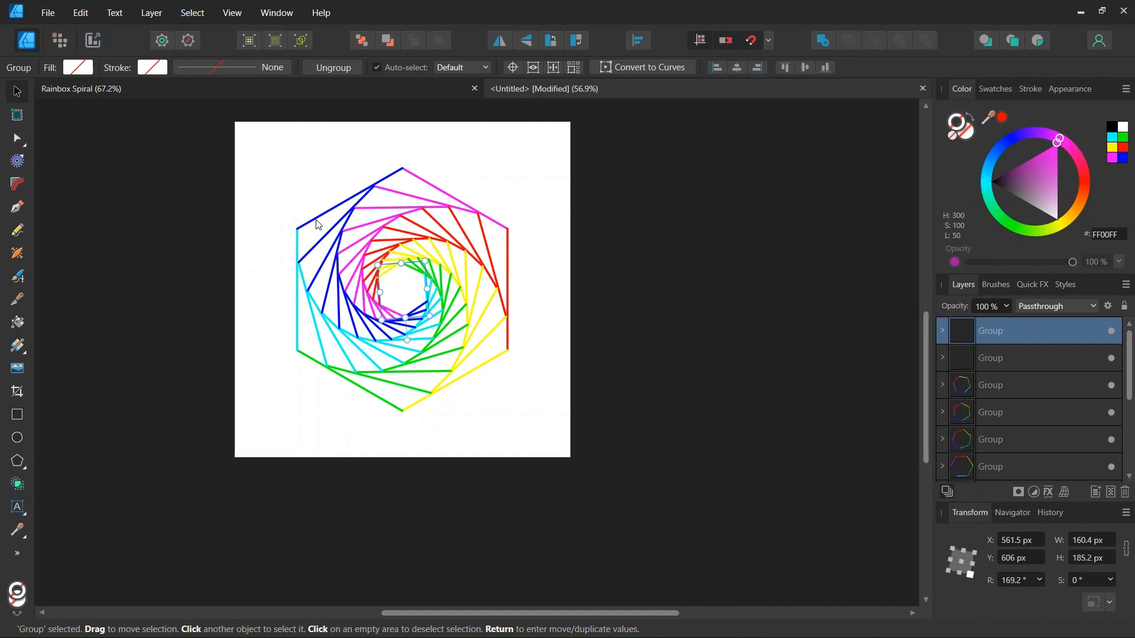
key("ctrl+j")
key("ctrl+j")
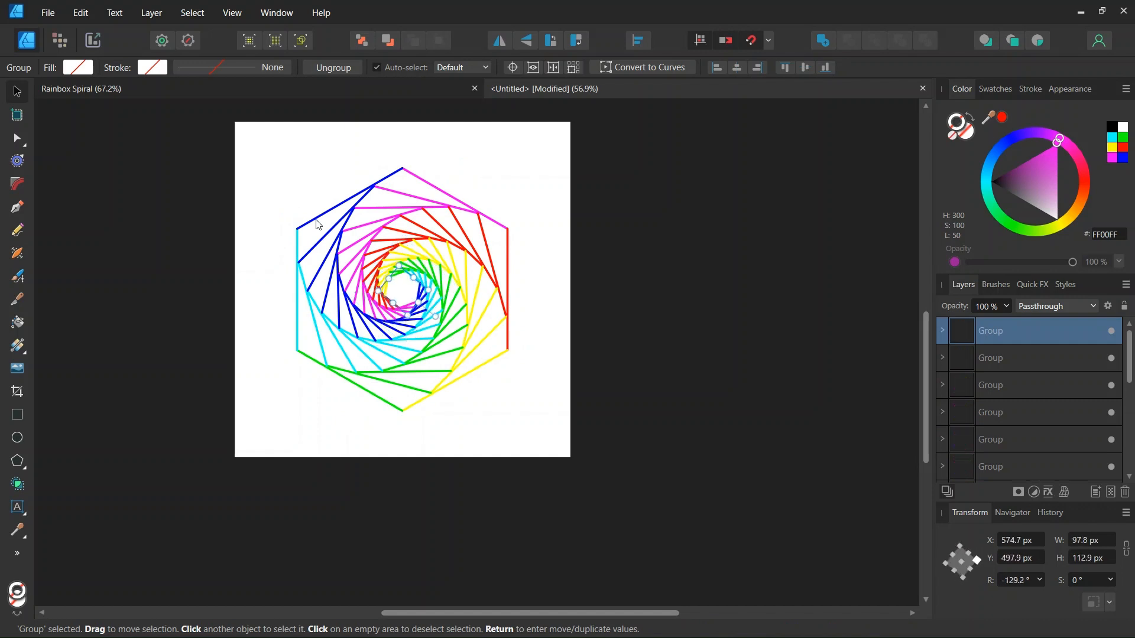
key("ctrl+j")
key("ctrl+j")
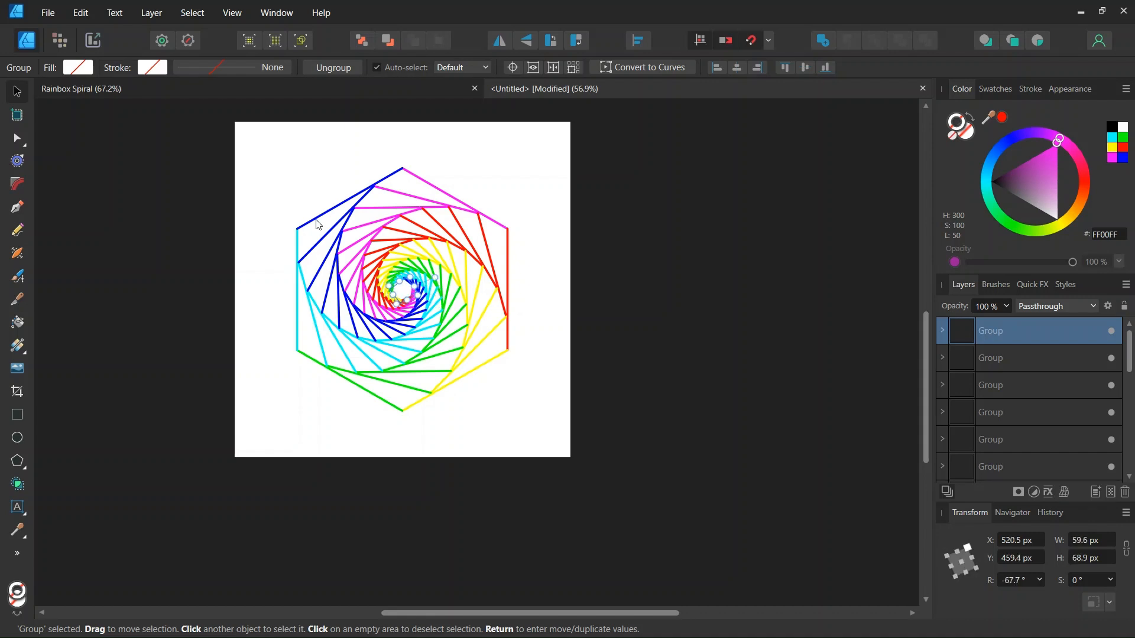
key("ctrl+j")
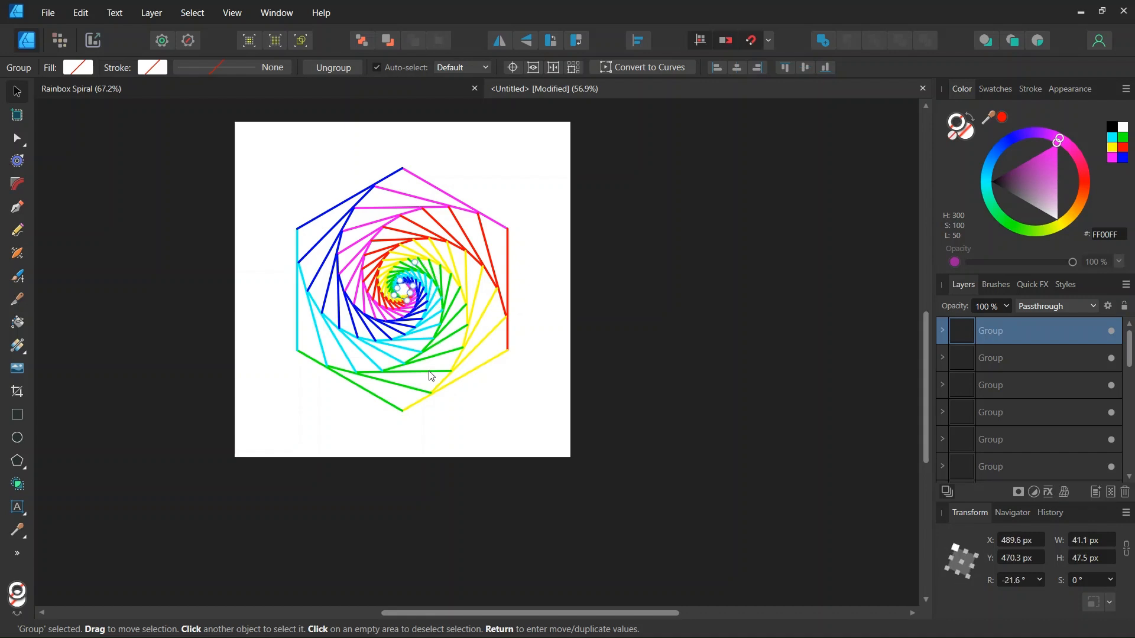
left_click_drag(417, 614, 356, 617)
scroll(260, 248, "up", 1)
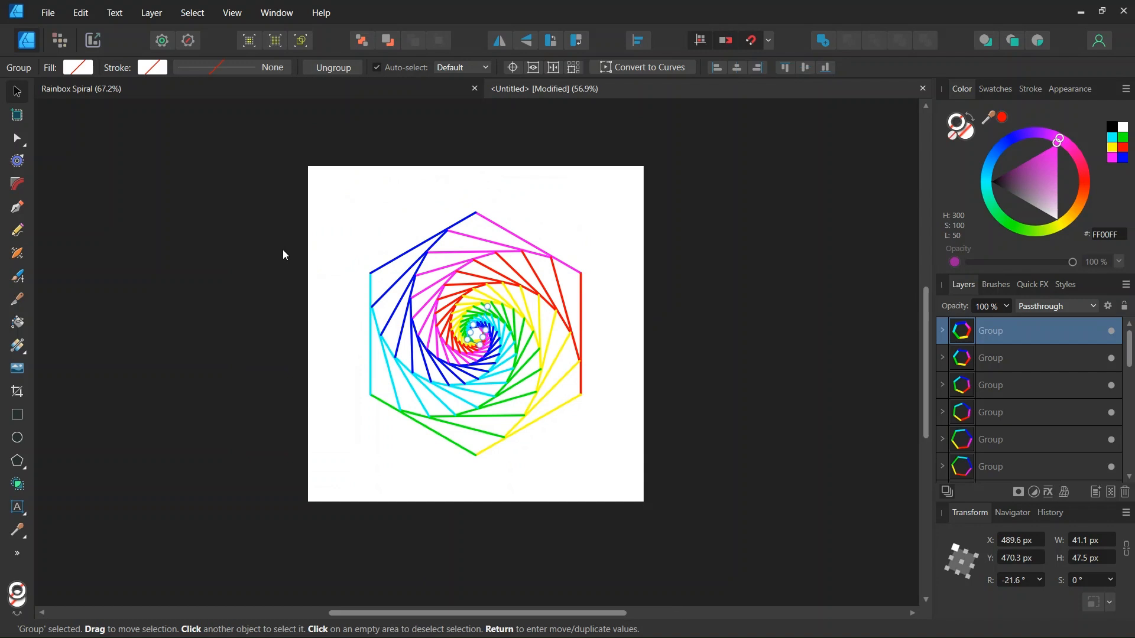
left_click(328, 249)
scroll(329, 250, "up", 1)
scroll(684, 170, "down", 1)
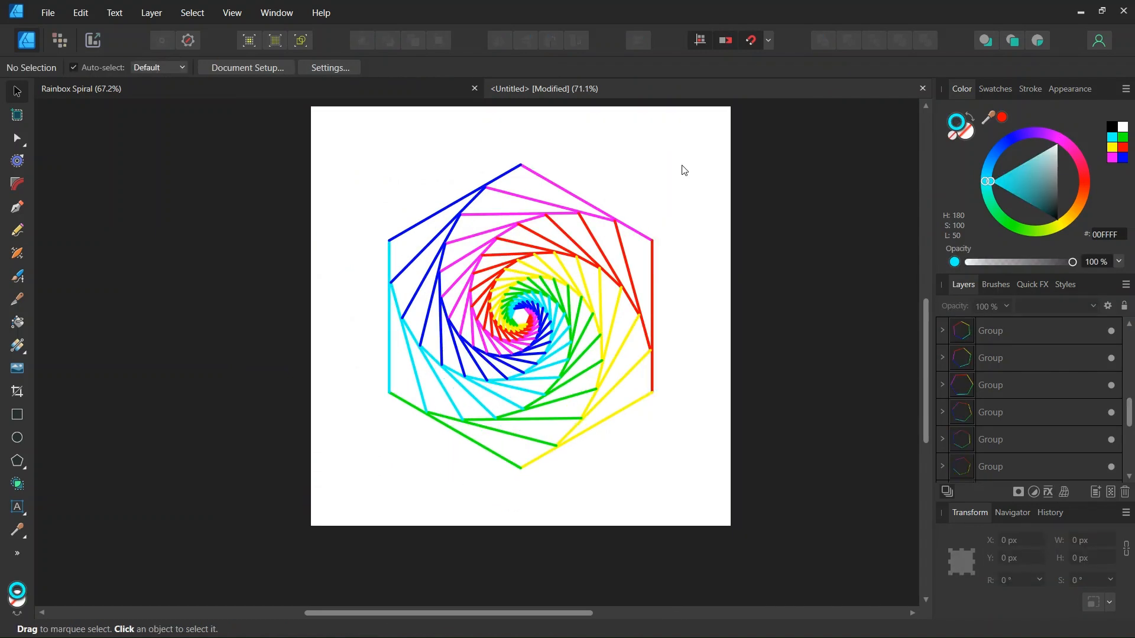
scroll(683, 170, "up", 1)
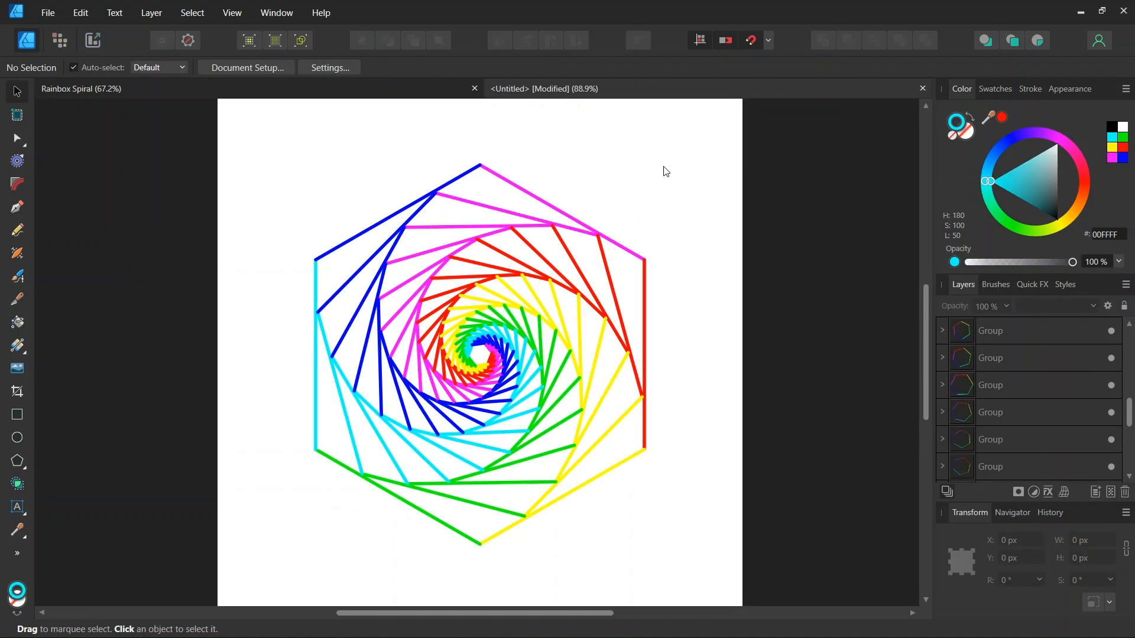